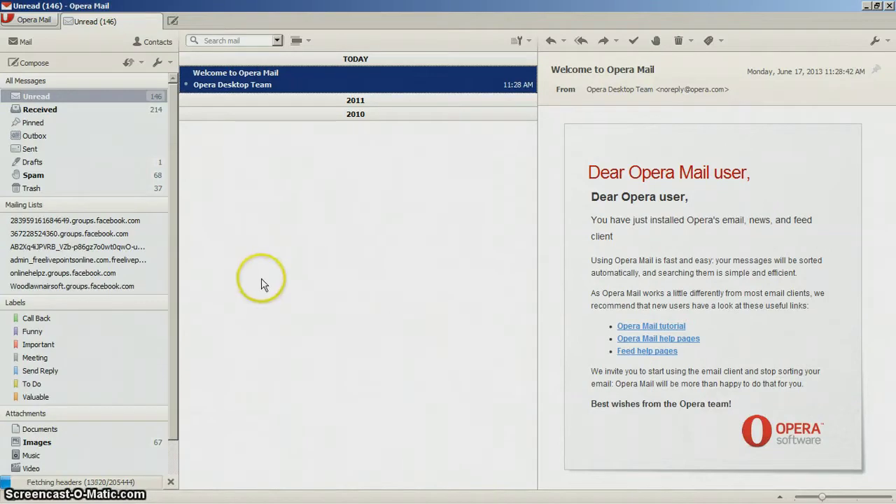
# - Bring up the Opera browser and open a new Speed Dial tab
pyautogui.moveTo(533, 494)
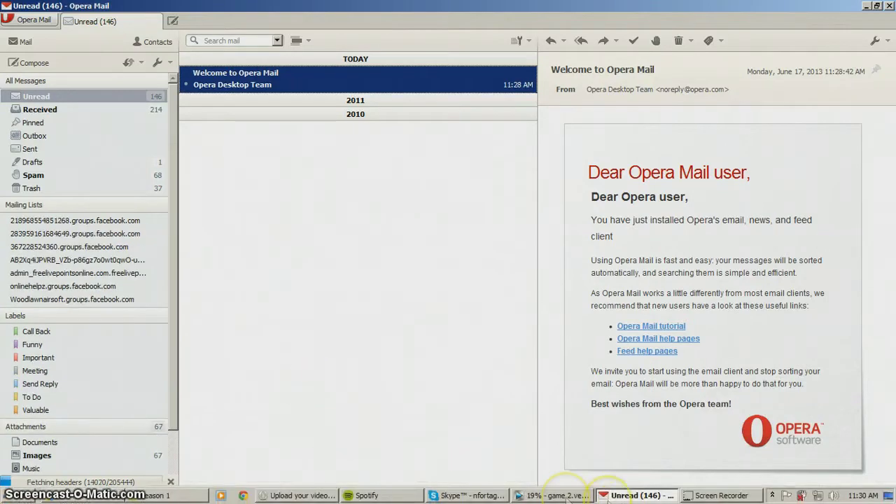
pyautogui.click(309, 495)
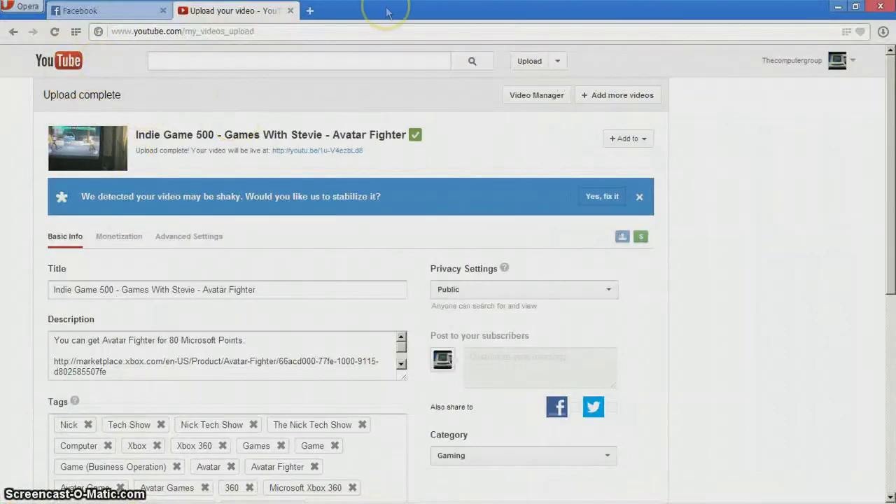
pyautogui.click(310, 11)
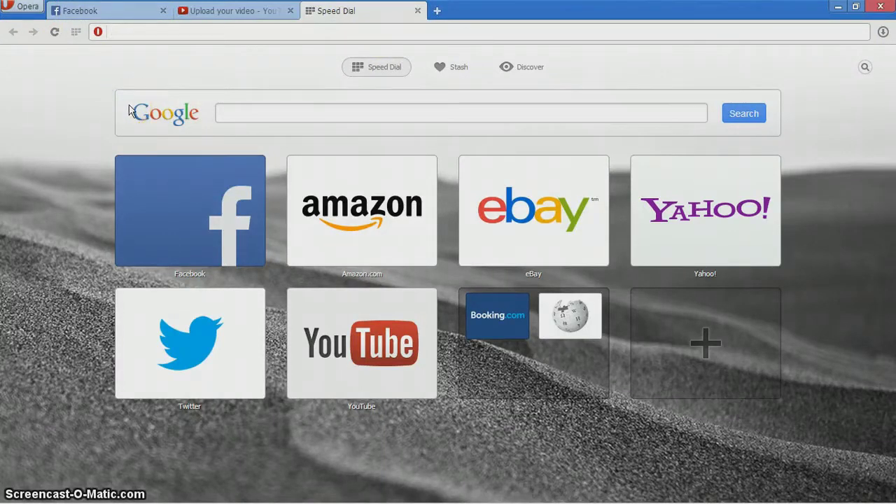
# - Close the Speed Dial tab, minimize the browser, and return to Opera Mail
pyautogui.click(416, 12)
pyautogui.click(840, 9)
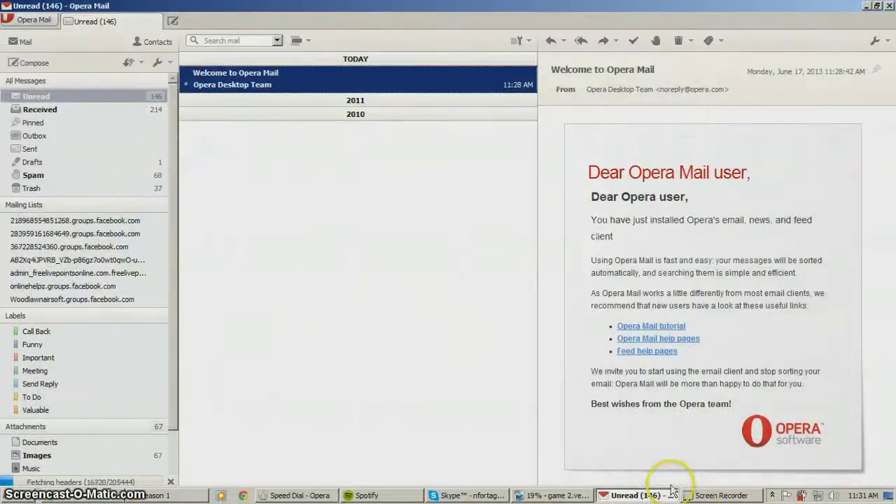
pyautogui.click(395, 277)
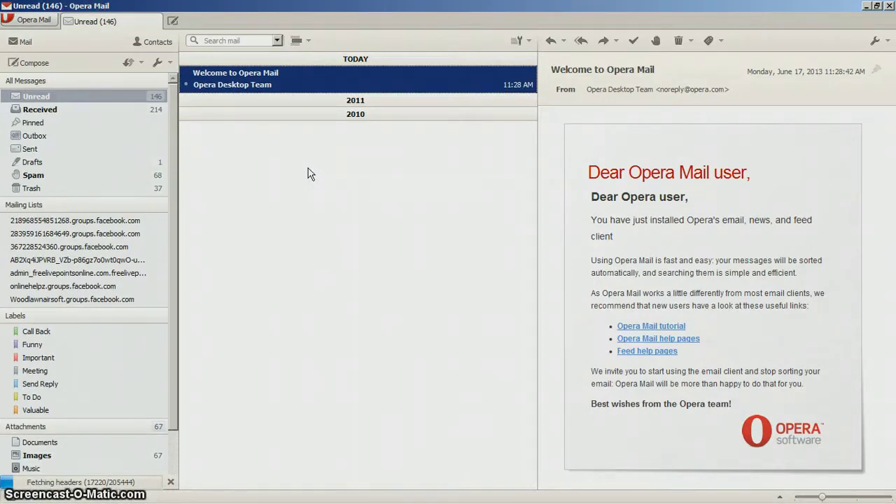
# - Scroll the folder panel and open the Spam folder under All Messages
pyautogui.moveTo(176, 340)
pyautogui.mouseDown()
pyautogui.moveTo(180, 480)
pyautogui.moveTo(176, 345)
pyautogui.mouseUp()
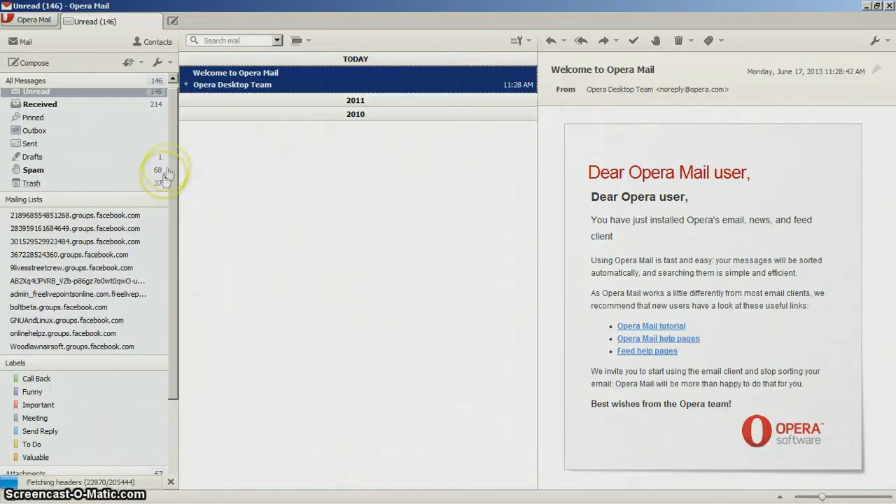
pyautogui.moveTo(160, 170); pyautogui.dragTo(83, 172)
pyautogui.moveTo(231, 182); pyautogui.dragTo(231, 182)
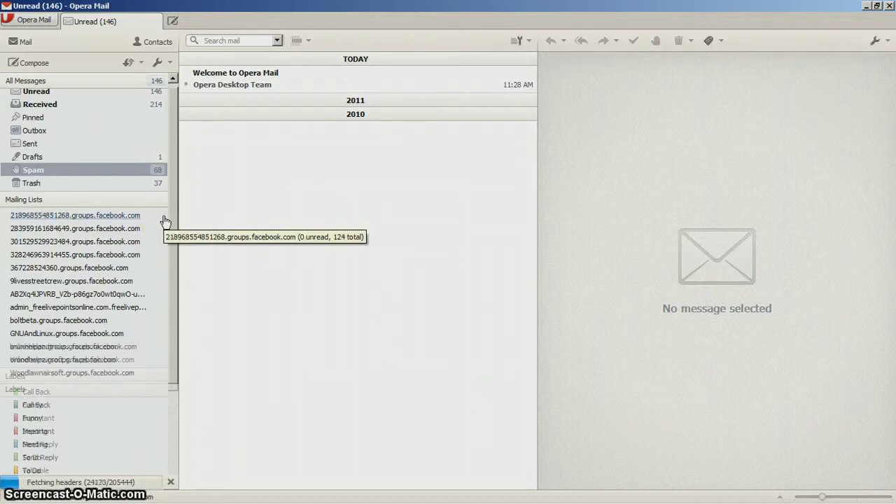
# - Collapse Mailing Lists, open the Welcome to Opera Mail message, and show its context menu
pyautogui.click(229, 115)
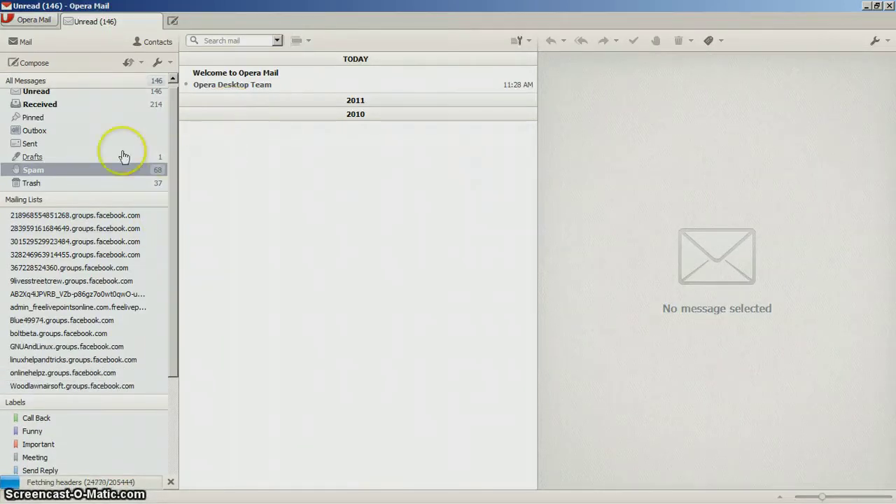
pyautogui.click(98, 202)
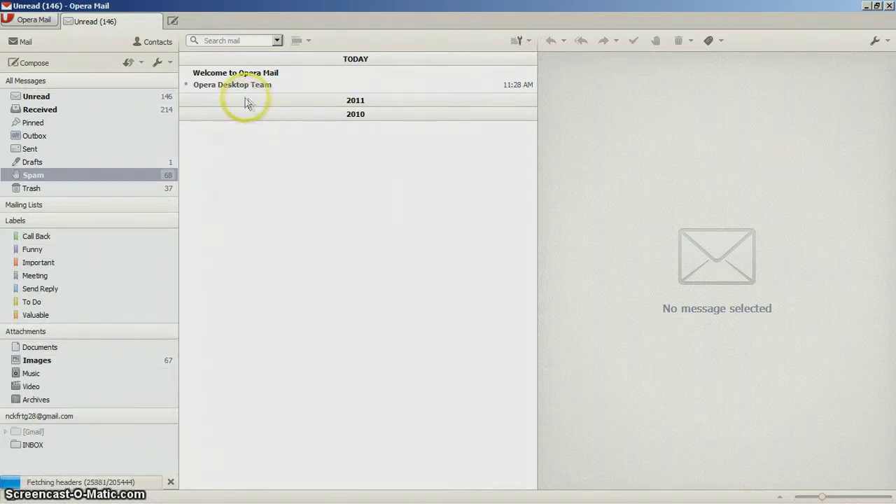
pyautogui.click(243, 77)
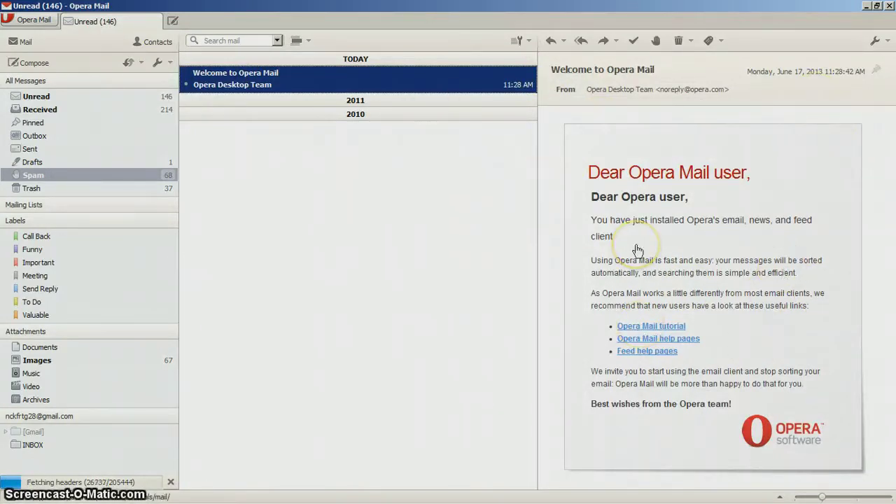
pyautogui.rightClick(421, 78)
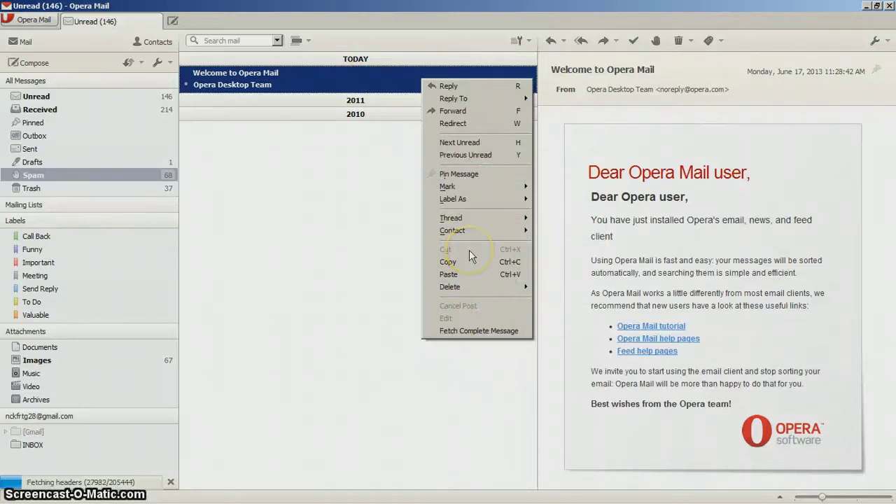
pyautogui.click(357, 140)
pyautogui.click(397, 87)
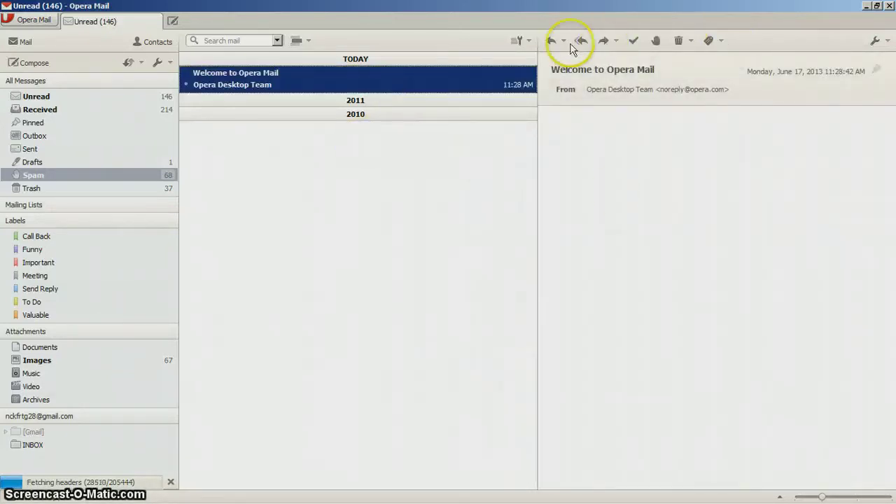
pyautogui.moveTo(536, 198); pyautogui.dragTo(303, 199)
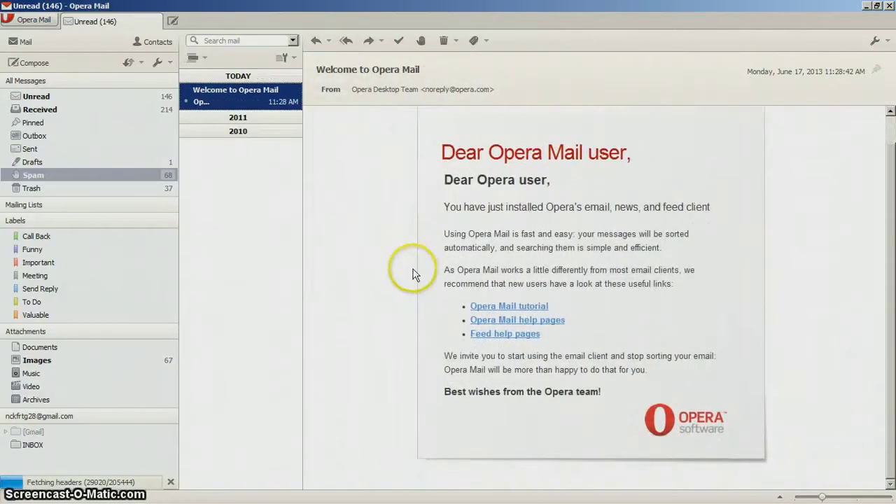
pyautogui.moveTo(297, 180); pyautogui.dragTo(527, 180)
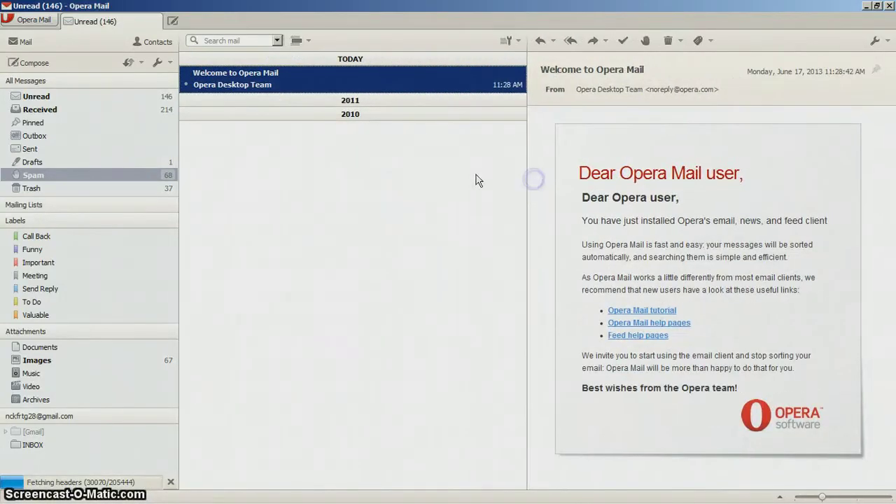
# - Try the list-above-message layout, collapsing the 2011 and 2010 groups and scrolling the message
pyautogui.click(889, 43)
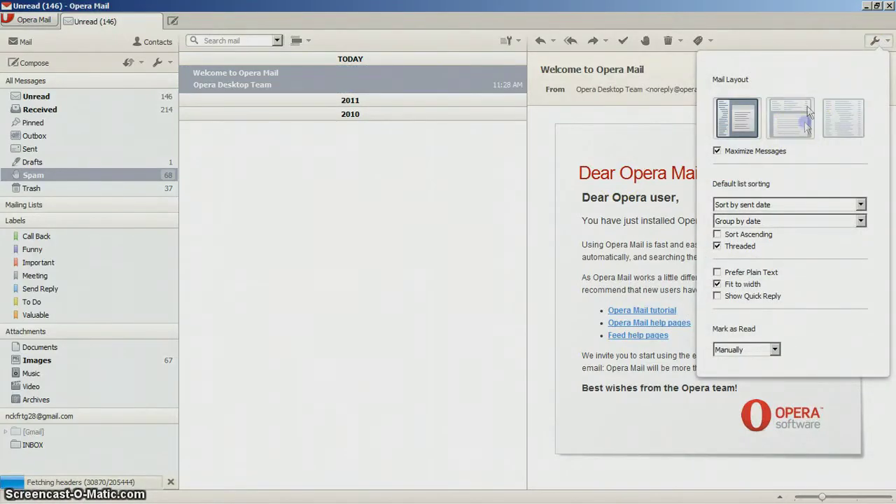
pyautogui.click(804, 124)
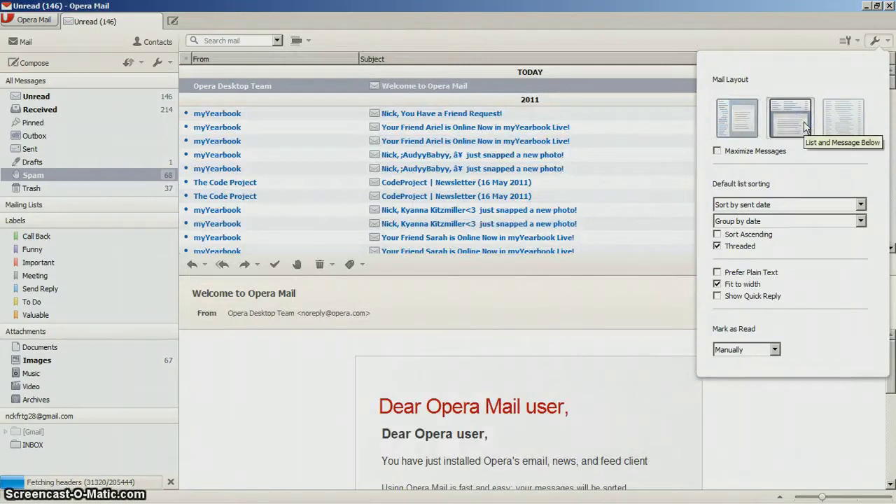
pyautogui.click(372, 103)
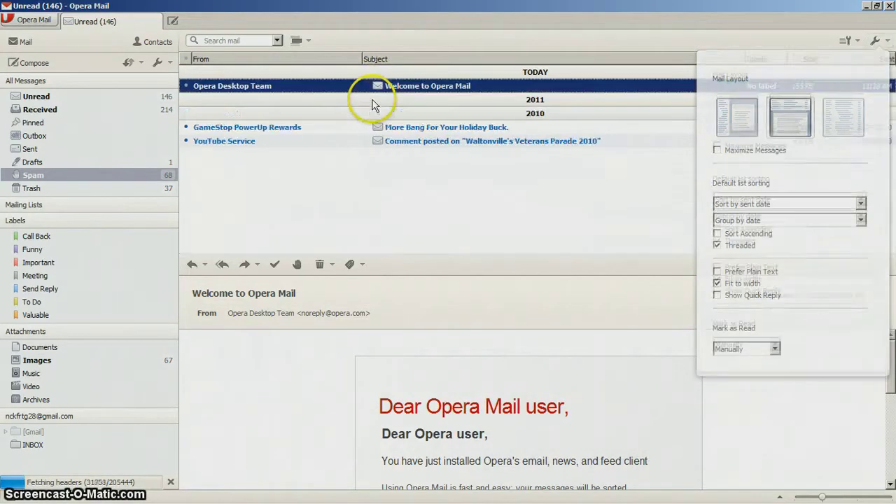
pyautogui.click(515, 114)
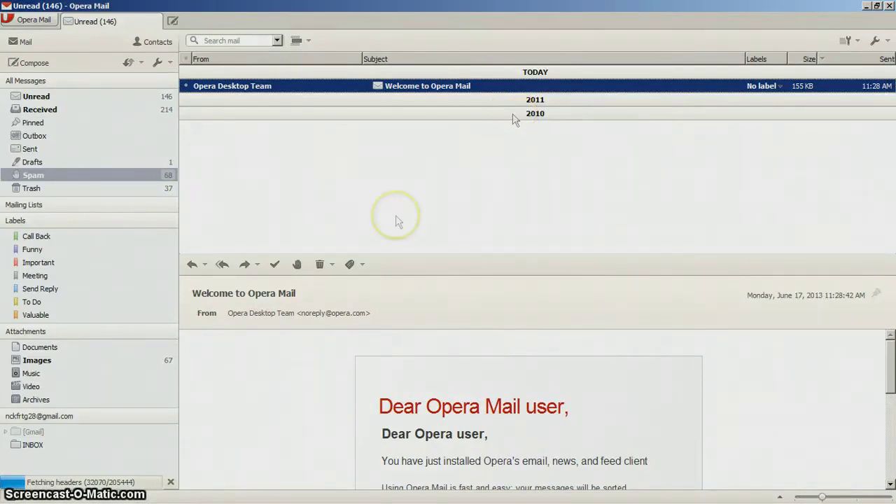
pyautogui.click(886, 440)
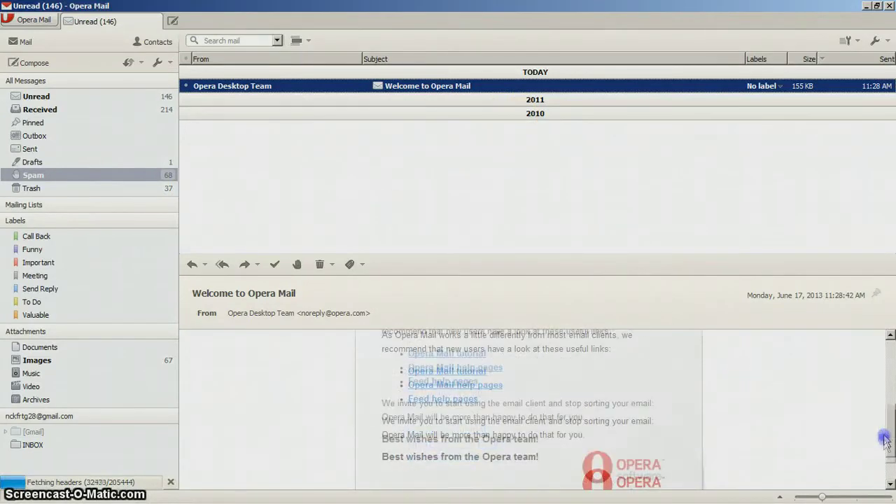
pyautogui.click(885, 386)
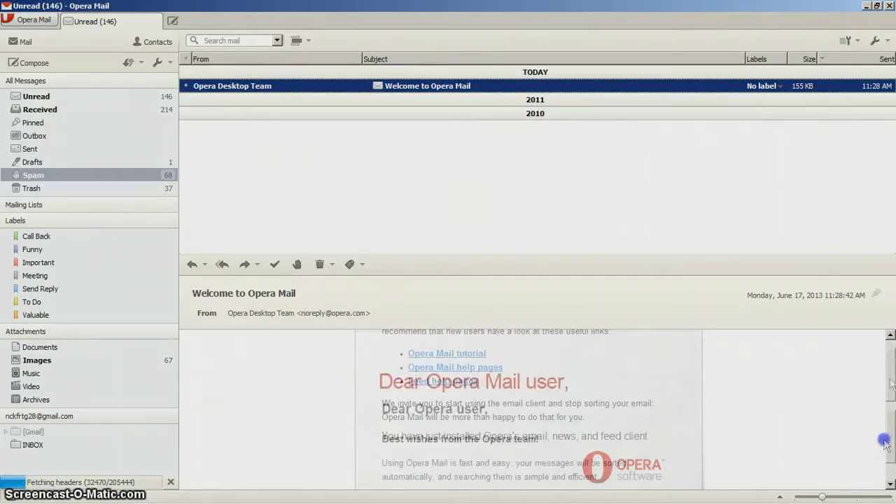
pyautogui.click(887, 43)
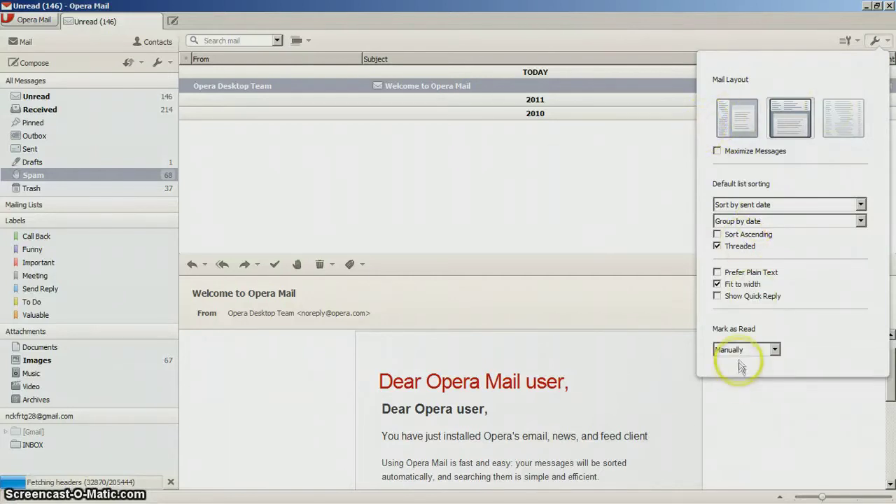
pyautogui.moveTo(662, 499)
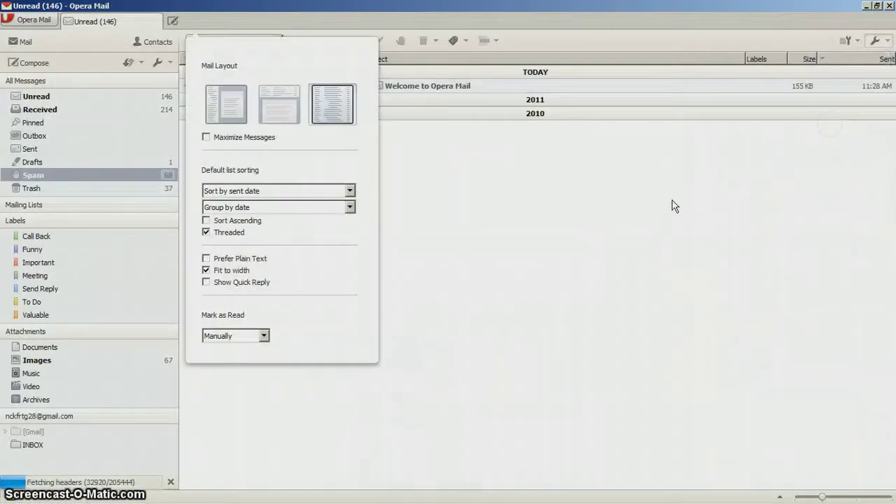
pyautogui.click(205, 38)
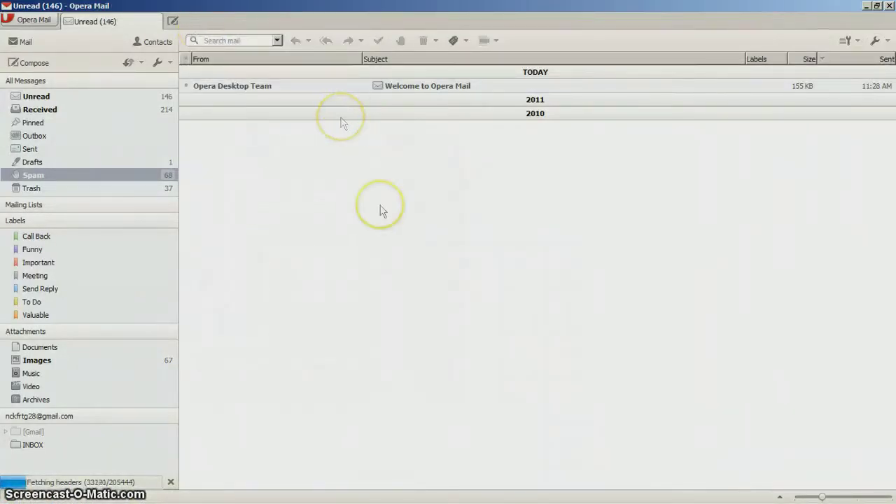
# - Open the Welcome to Opera Mail message in its own tab, scroll it, and close it
pyautogui.click(342, 86)
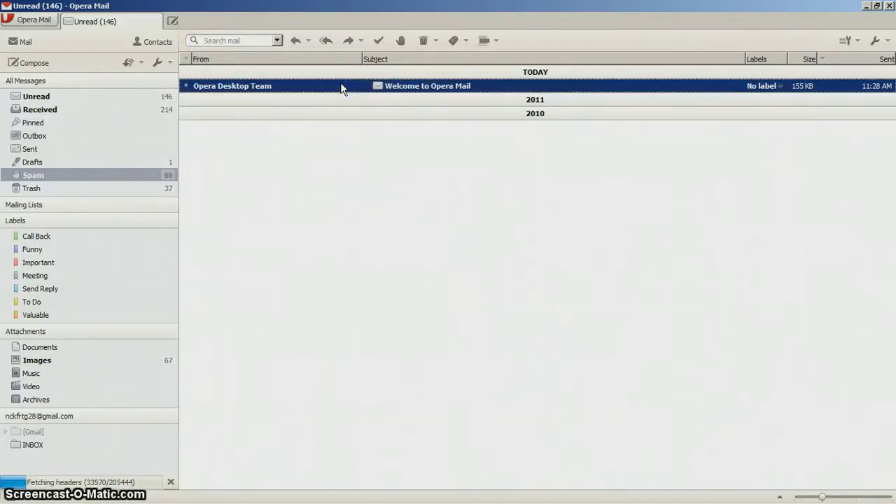
pyautogui.doubleClick(341, 87)
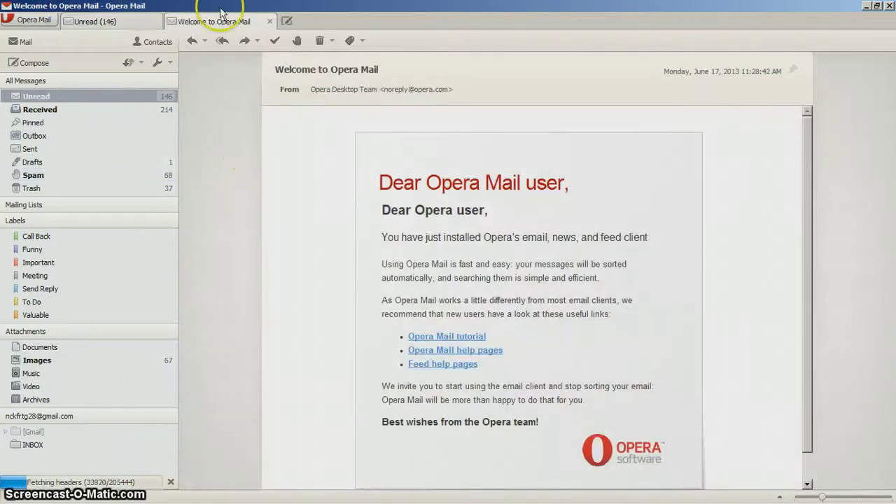
pyautogui.scroll(-1, 694, 199)
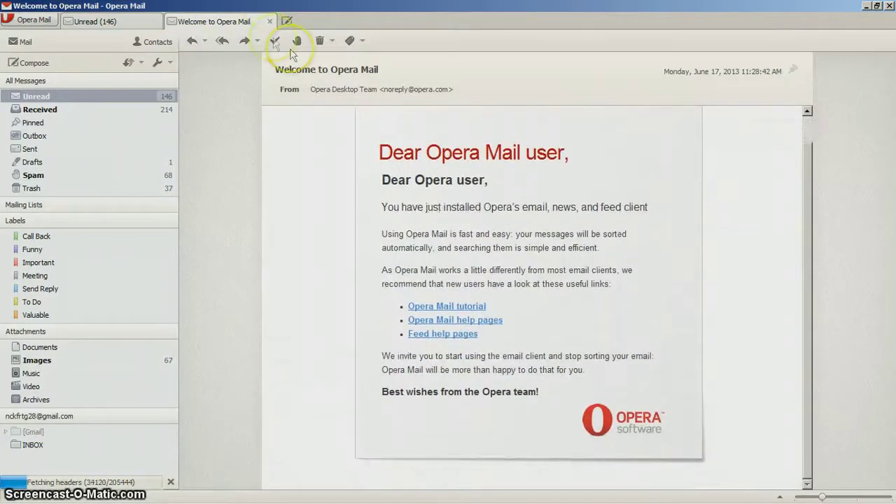
pyautogui.click(270, 21)
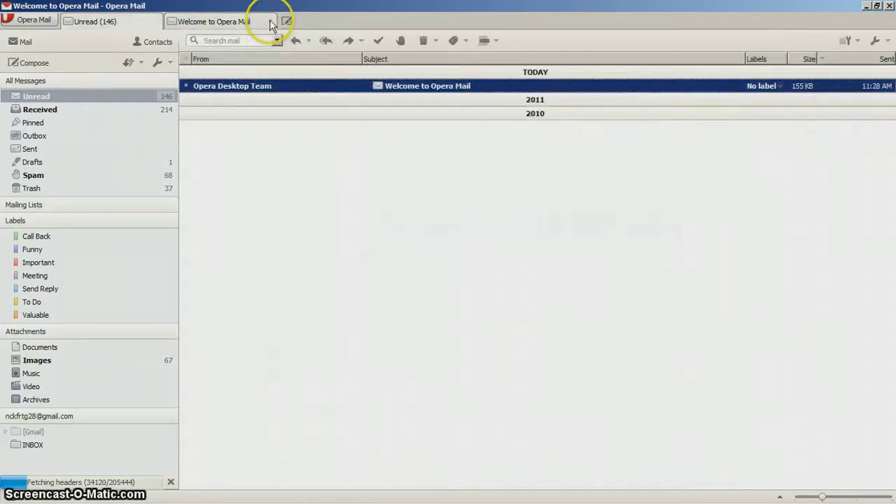
pyautogui.click(875, 40)
# - Restore the side-preview layout, collapse the 2011 and 2010 groups, and view Video attachments
pyautogui.click(745, 123)
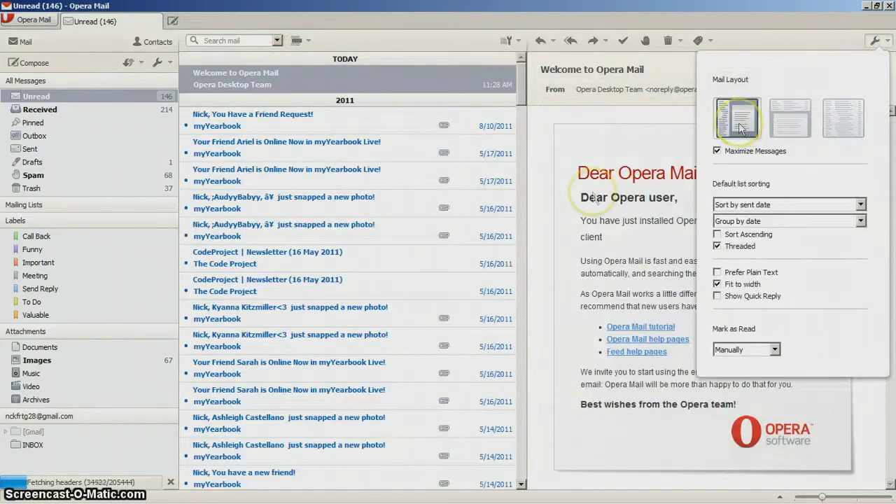
pyautogui.click(411, 99)
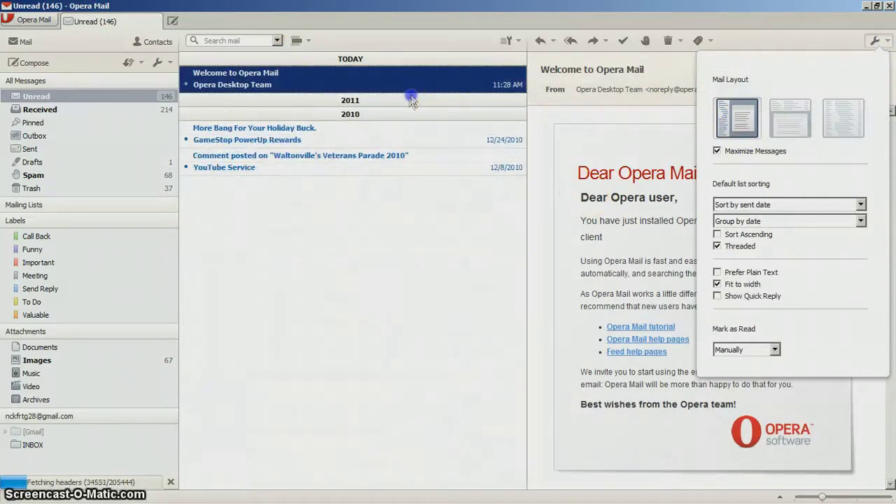
pyautogui.click(349, 114)
pyautogui.moveTo(561, 180); pyautogui.dragTo(600, 185)
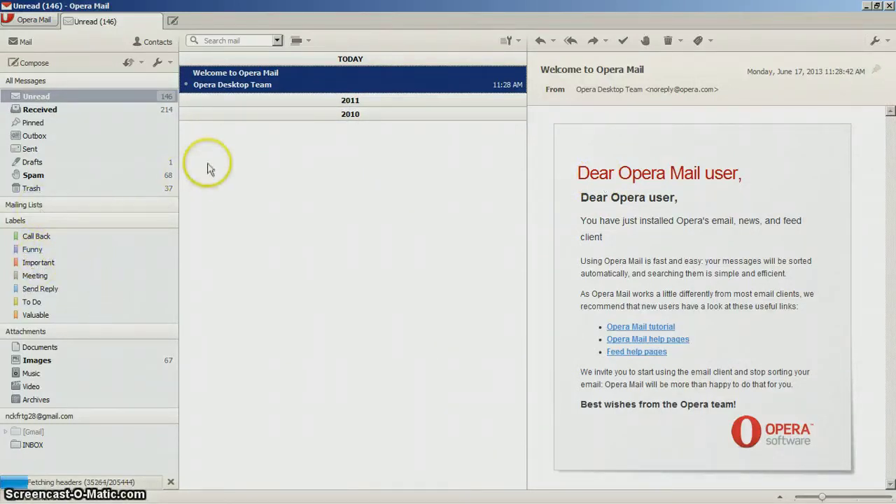
pyautogui.moveTo(294, 84); pyautogui.dragTo(317, 85)
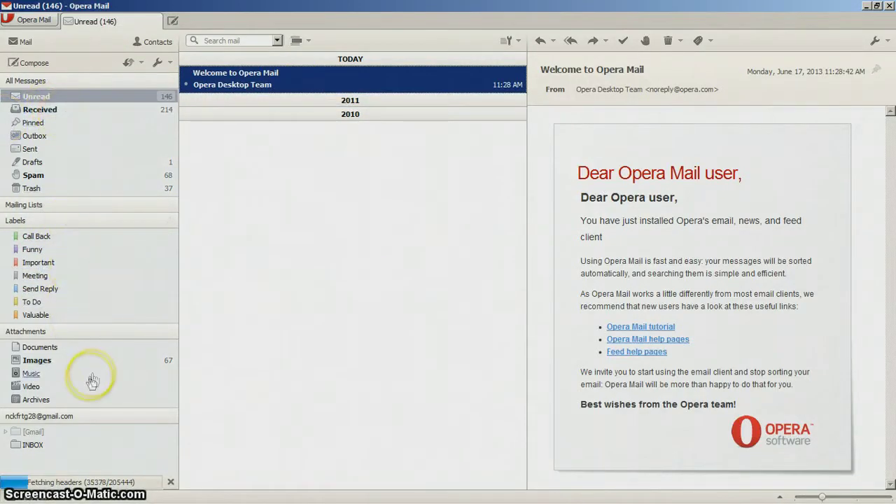
pyautogui.click(31, 390)
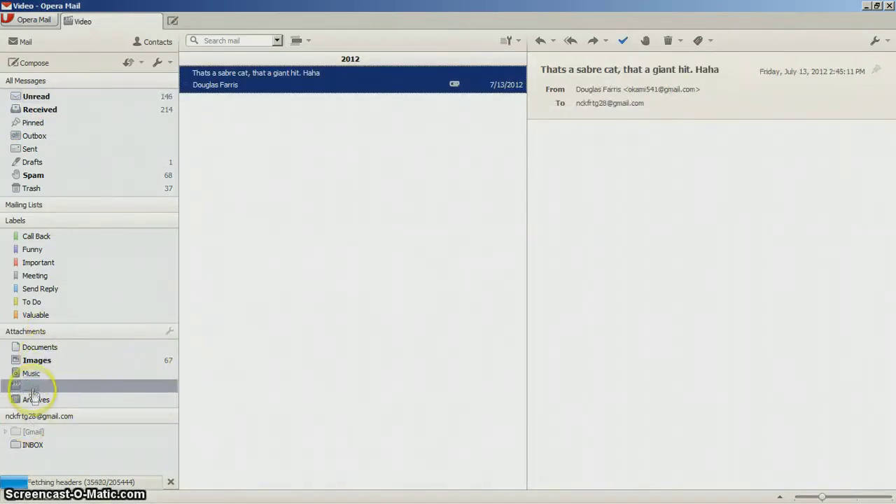
# - View Documents attachments, then return to Unread and start a new blank message
pyautogui.click(40, 348)
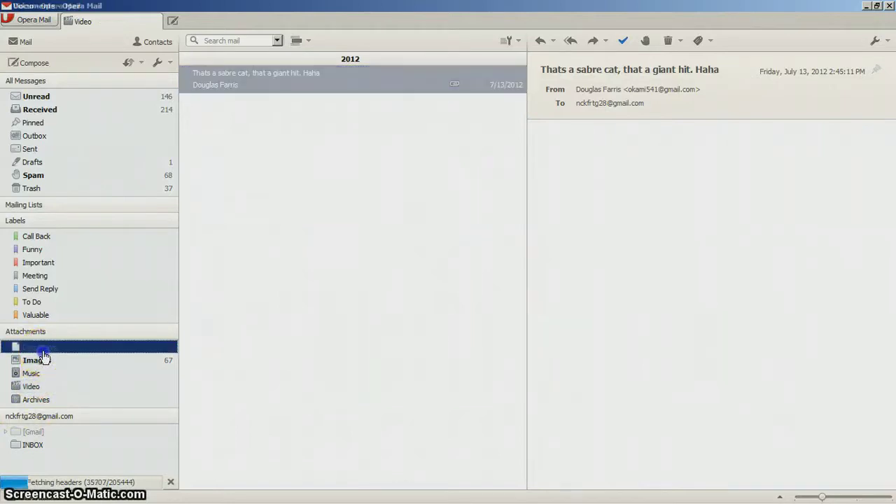
pyautogui.rightClick(33, 349)
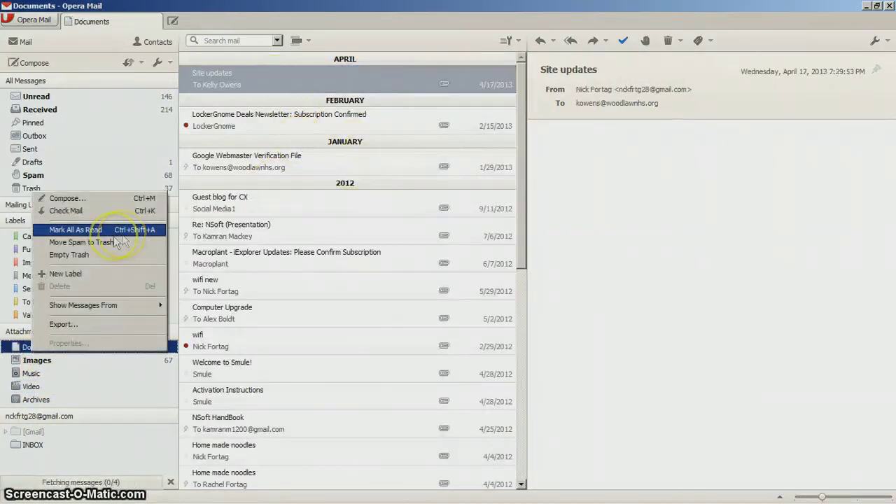
pyautogui.click(41, 98)
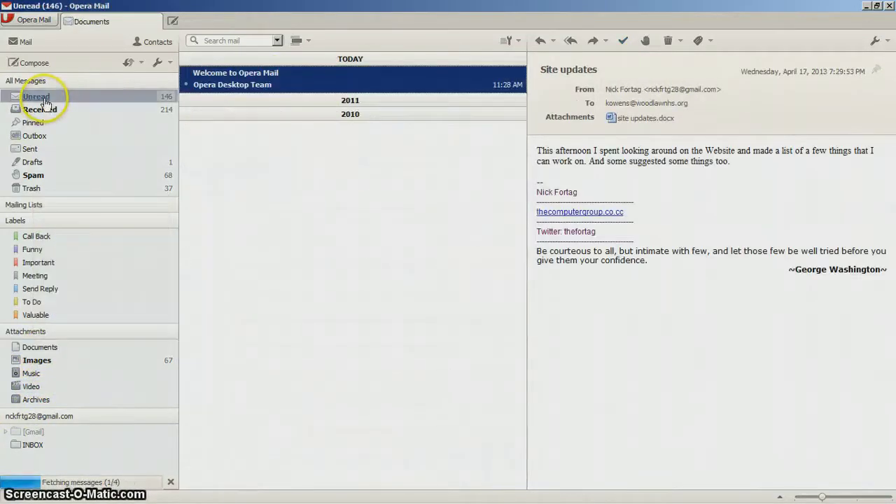
pyautogui.click(172, 21)
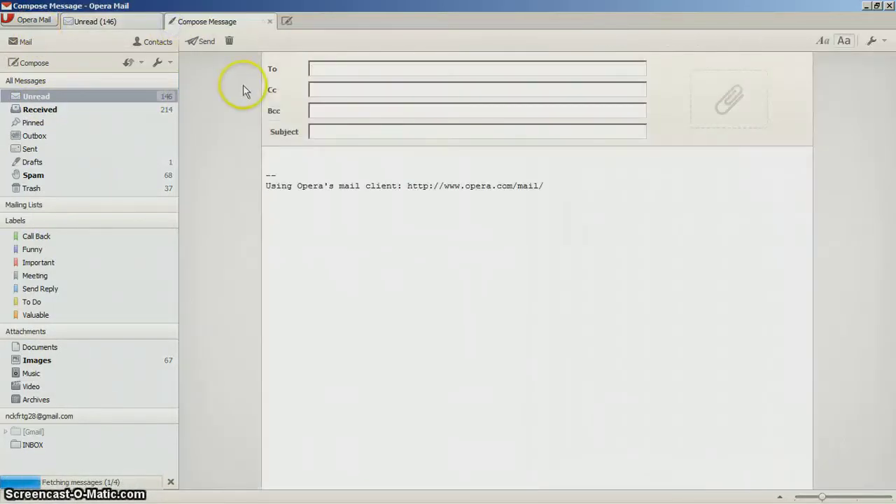
# - Address the message to the saved contact picked from autocomplete
pyautogui.click(374, 130)
pyautogui.click(358, 69)
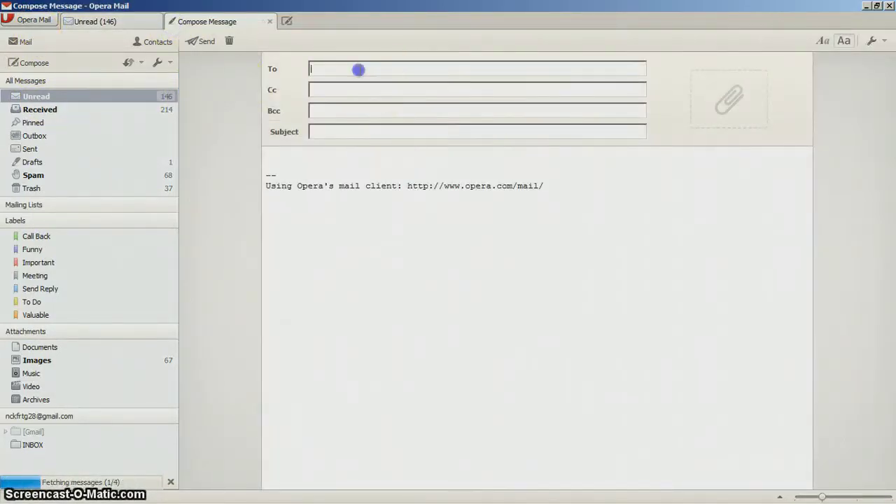
pyautogui.click(356, 70)
pyautogui.press('Escape')
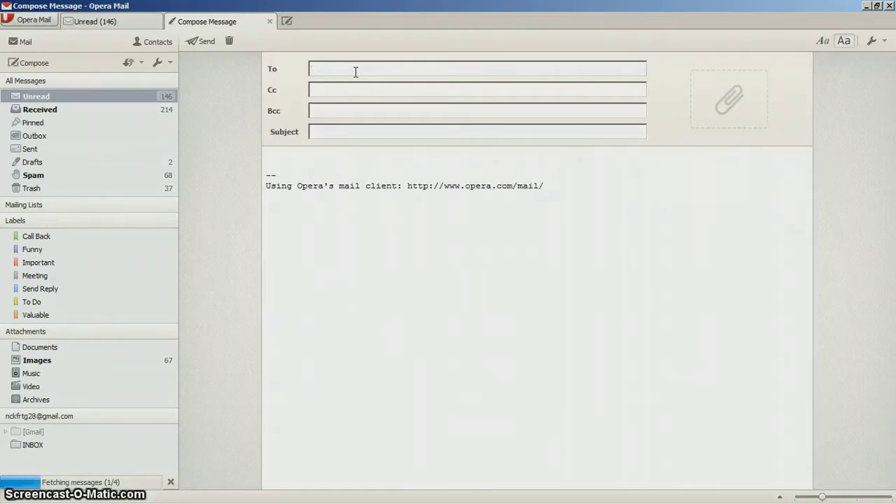
pyautogui.write('p')
pyautogui.press('BackSpace')
pyautogui.write('fed')
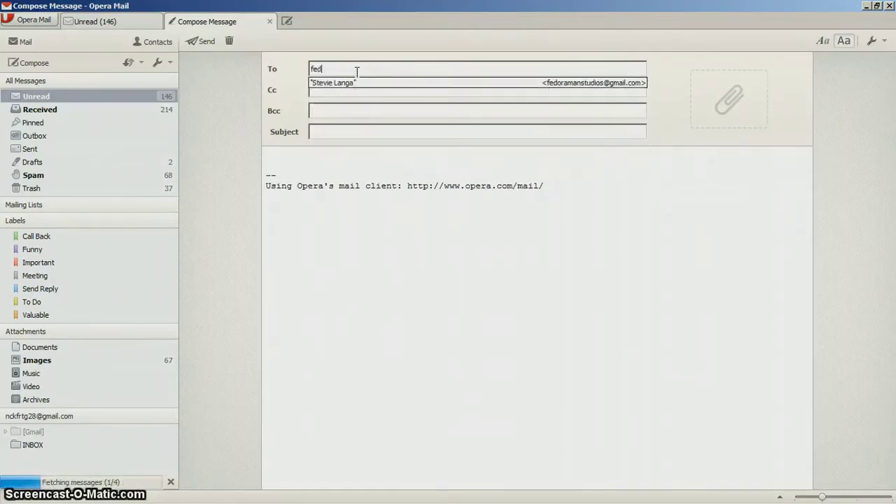
pyautogui.click(432, 83)
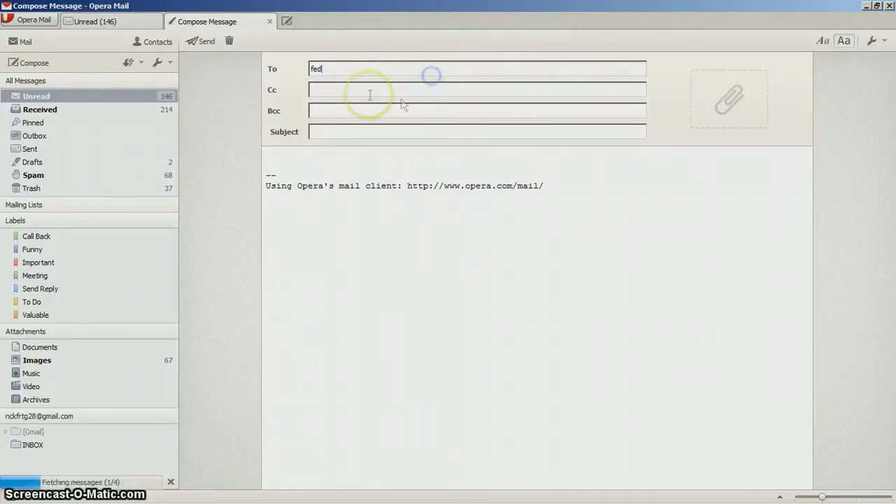
pyautogui.click(342, 70)
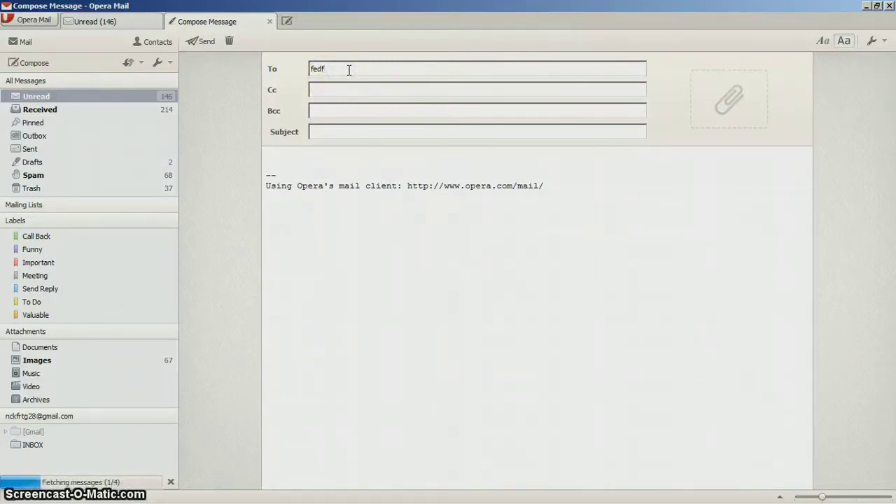
pyautogui.write('f')
pyautogui.click(342, 85)
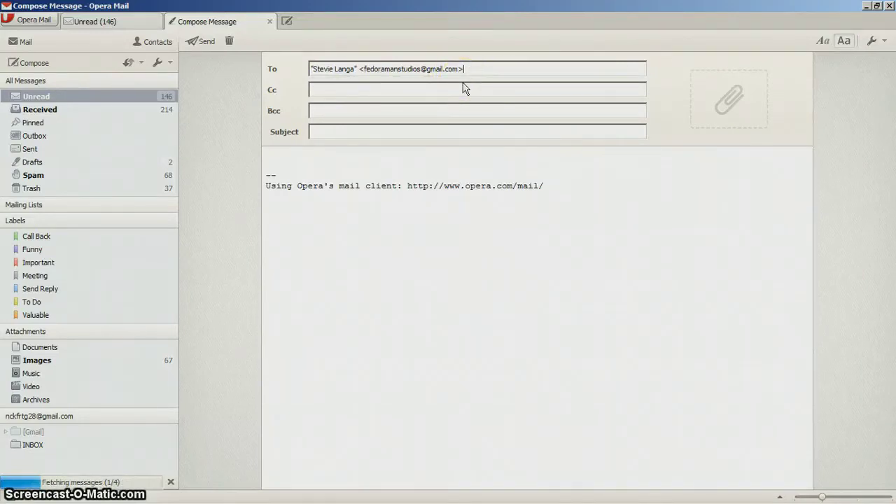
# - Enter subject 'opera mail test' and body 'Testing Opera Mail client out!', then attach a file
pyautogui.click(331, 131)
pyautogui.write('ope')
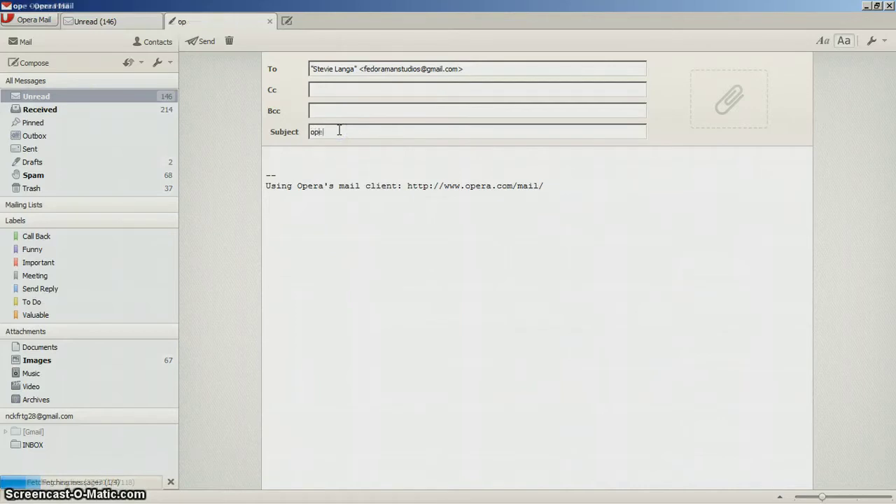
pyautogui.write('ra main')
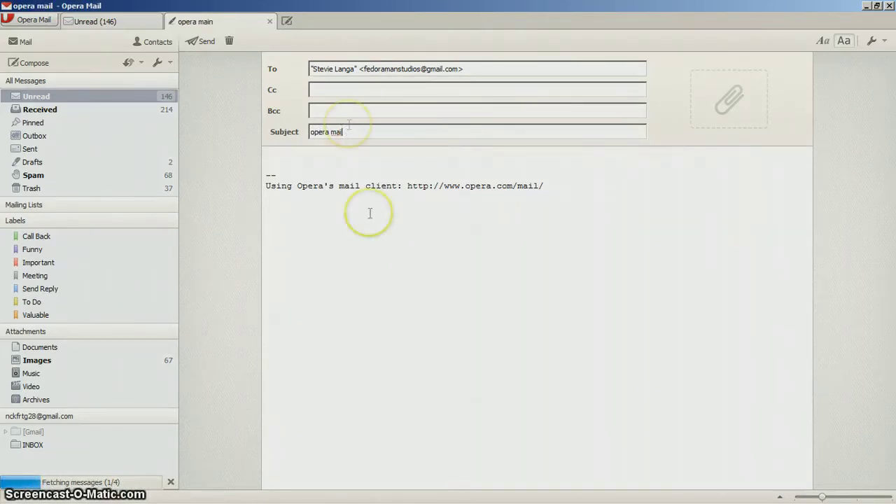
pyautogui.write(' test')
pyautogui.click(281, 165)
pyautogui.click(282, 153)
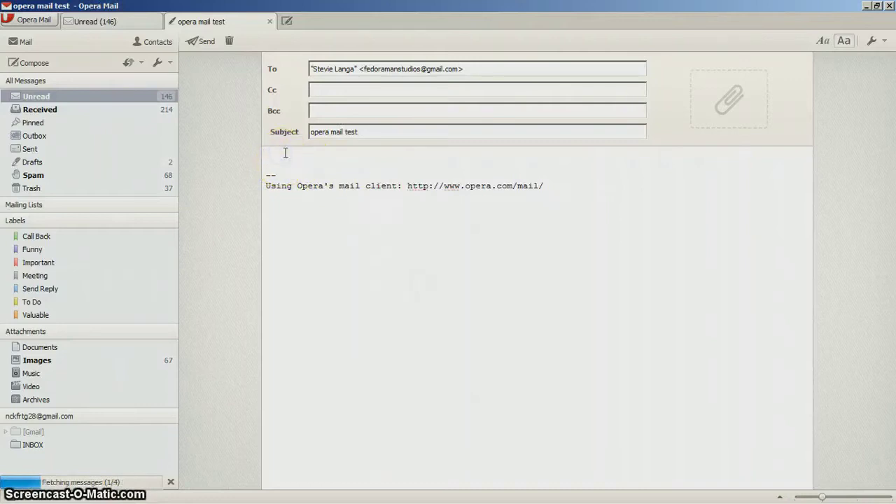
pyautogui.write('Testing Opera Mail c')
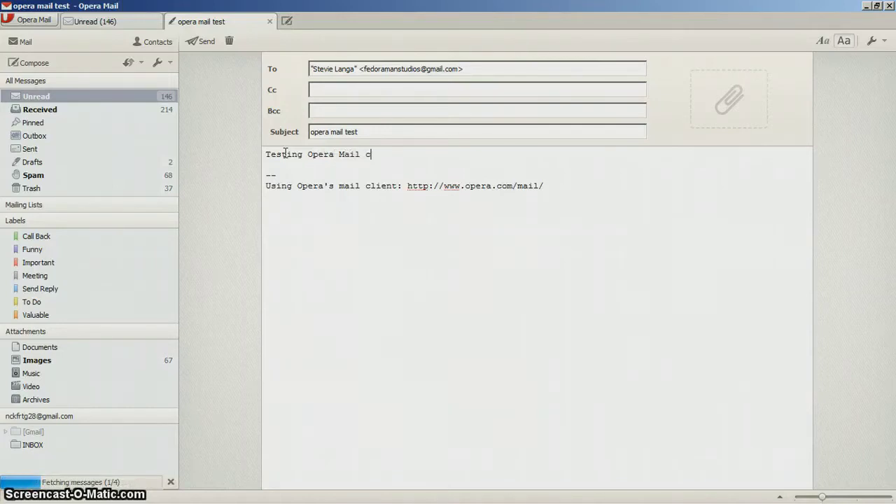
pyautogui.write('lient out!')
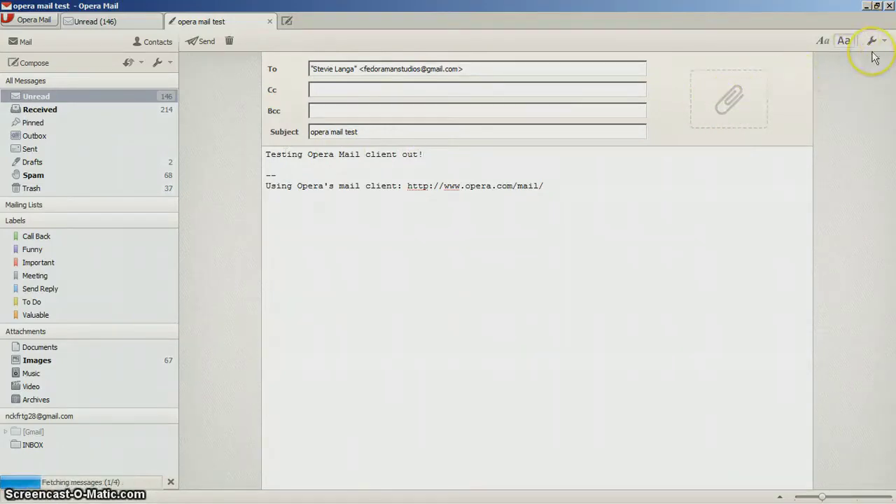
pyautogui.click(698, 103)
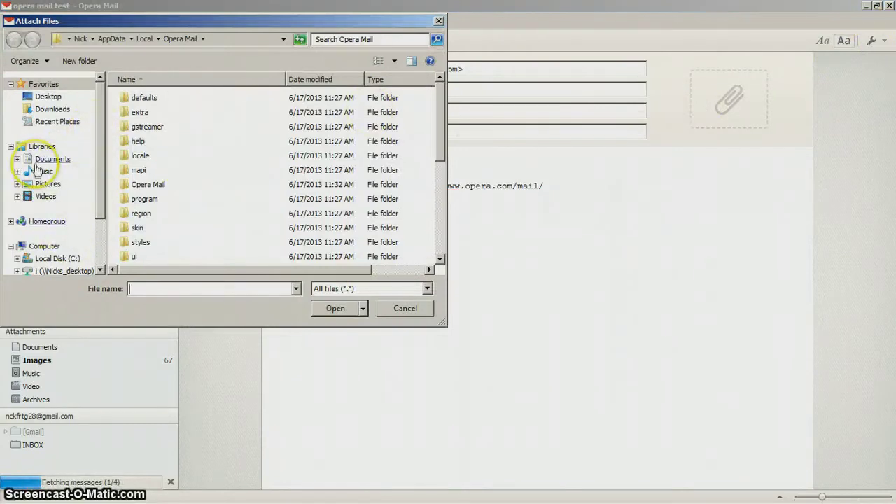
# - Attach Koala.jpg from Pictures > Sample Pictures and send the test message
pyautogui.click(44, 185)
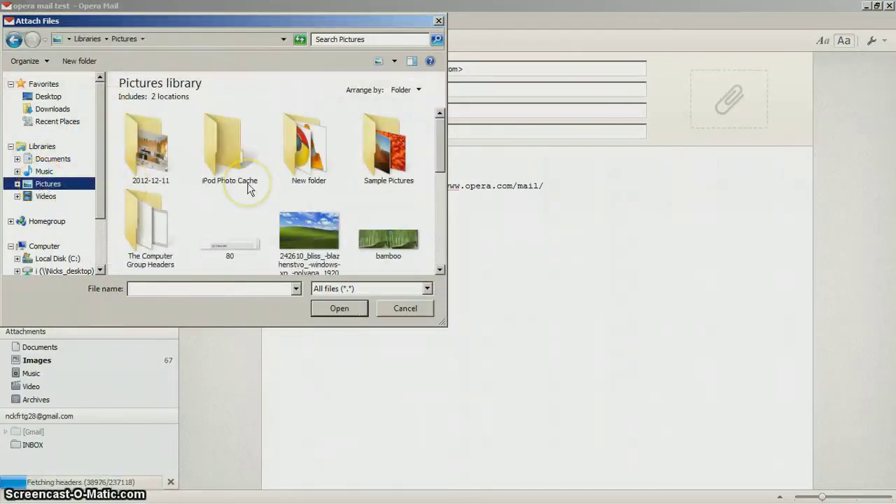
pyautogui.scroll(-2, 300, 224)
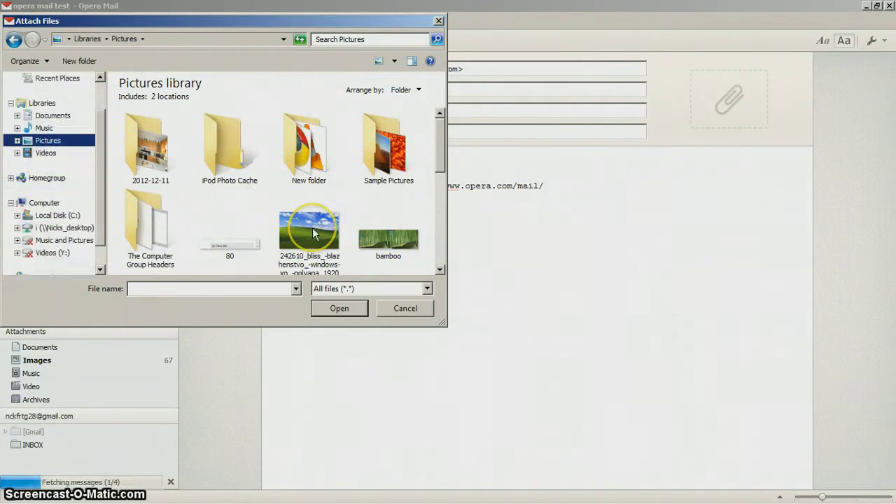
pyautogui.click(438, 140)
pyautogui.click(391, 148)
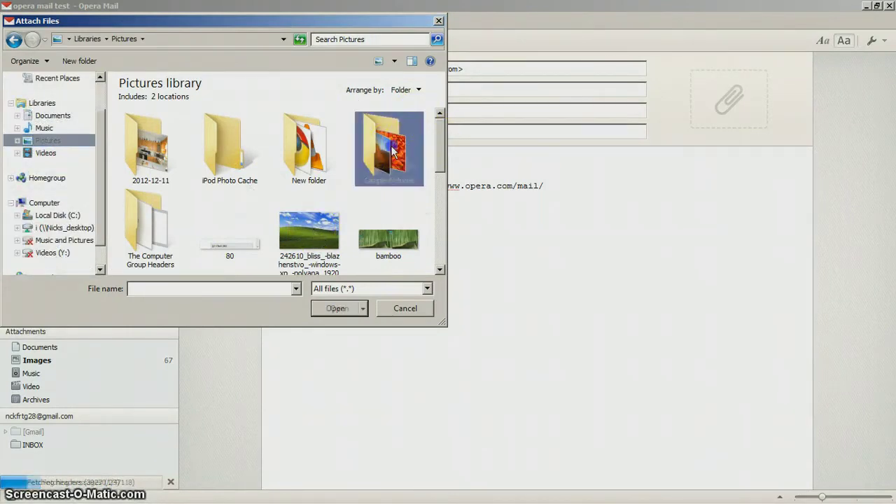
pyautogui.doubleClick(392, 151)
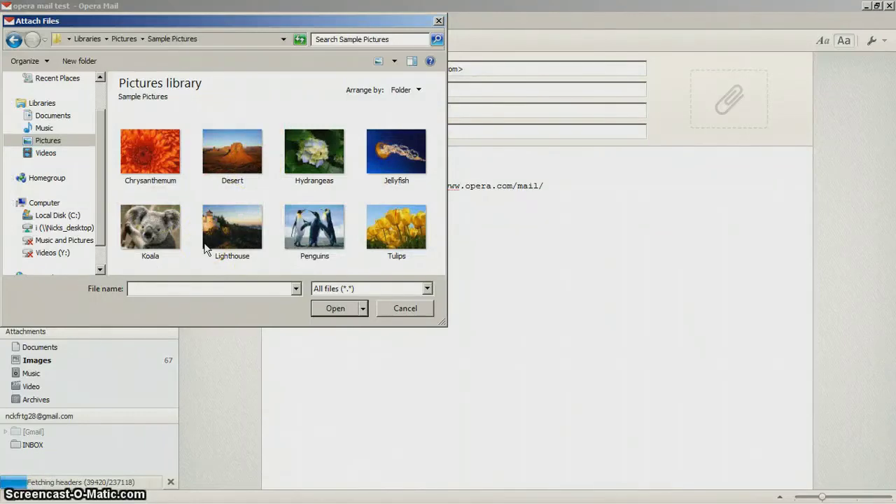
pyautogui.click(149, 226)
pyautogui.click(335, 308)
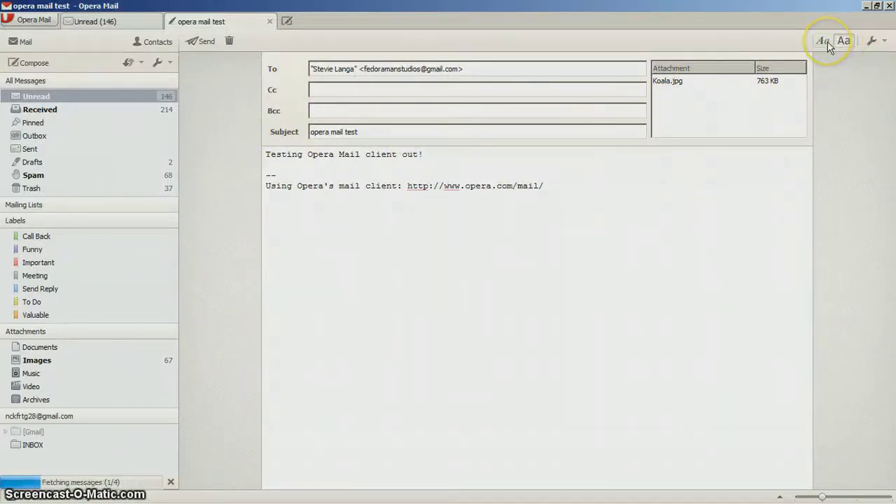
pyautogui.click(202, 41)
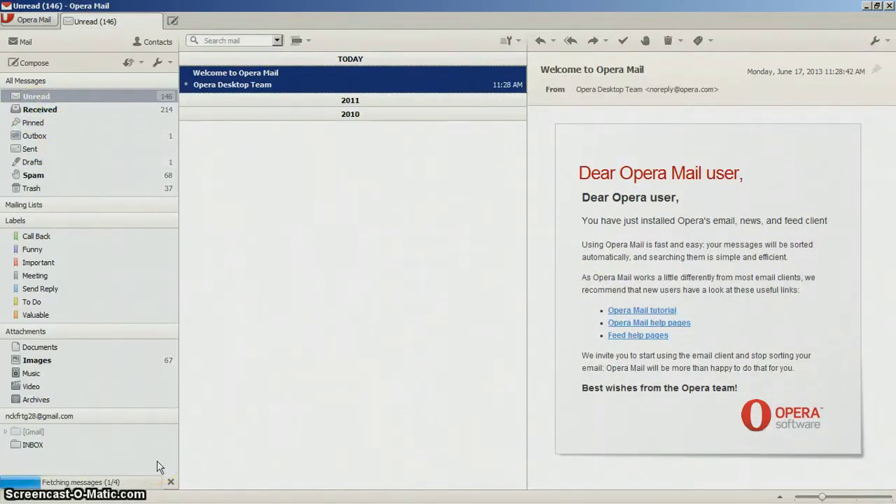
pyautogui.click(28, 19)
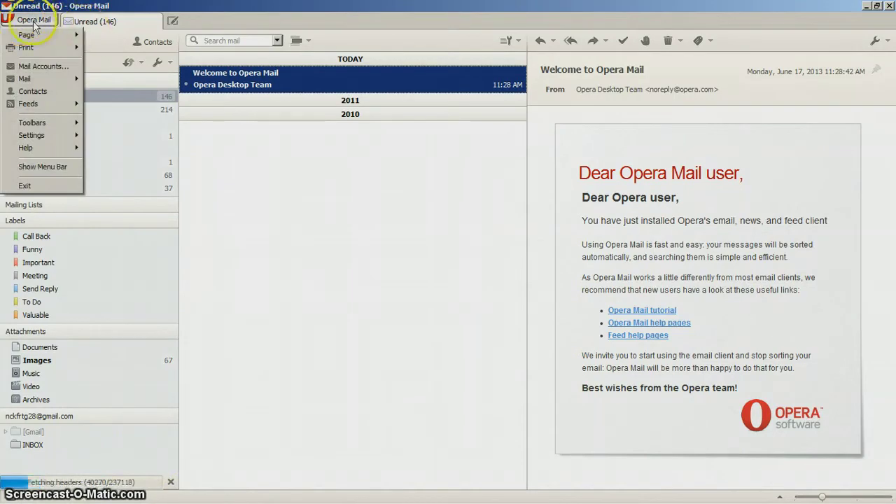
pyautogui.moveTo(44, 110)
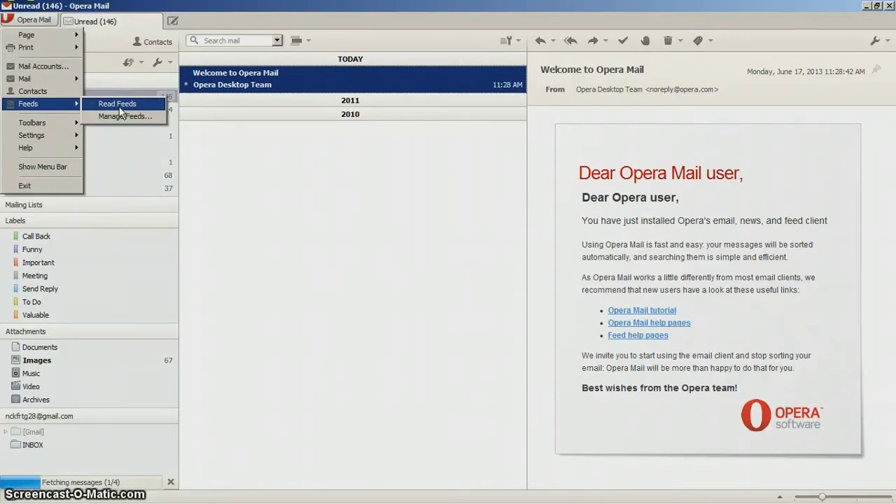
pyautogui.click(43, 94)
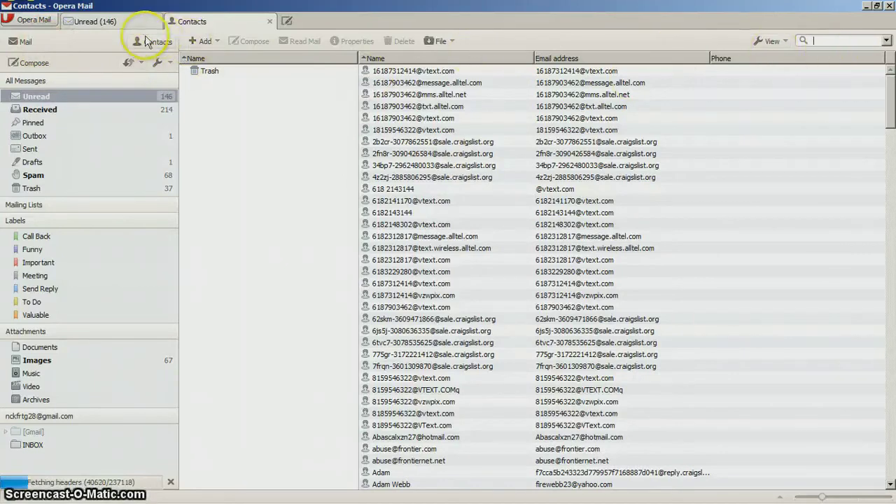
pyautogui.click(270, 21)
pyautogui.click(85, 93)
pyautogui.click(27, 19)
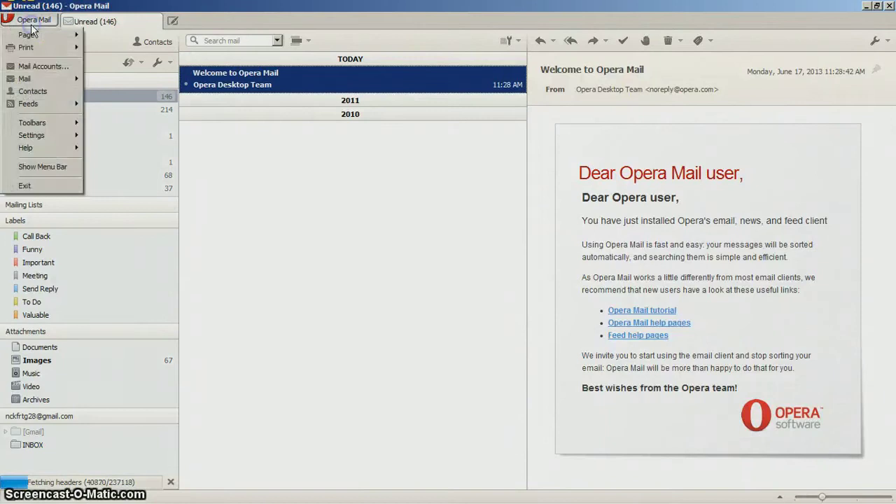
pyautogui.moveTo(74, 135)
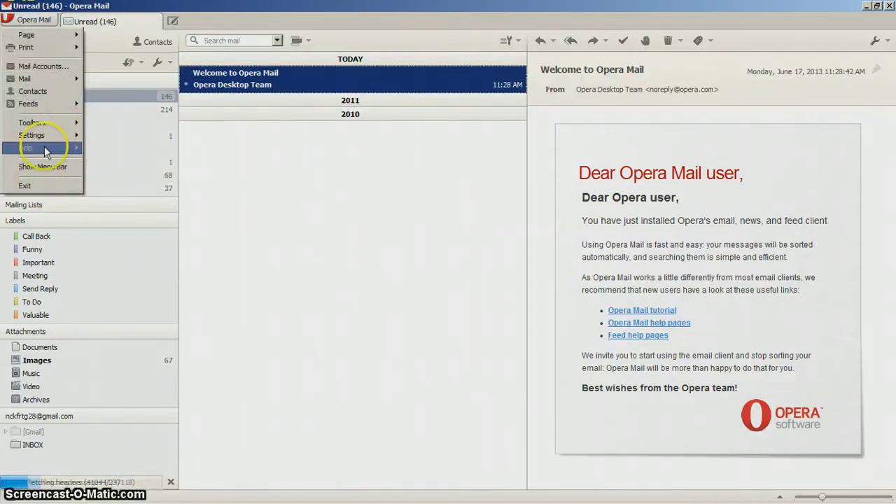
pyautogui.moveTo(42, 147)
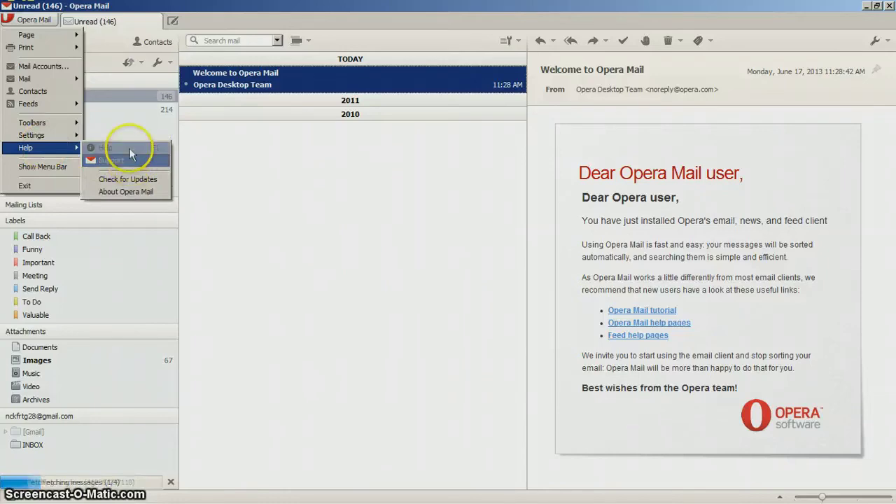
pyautogui.click(127, 191)
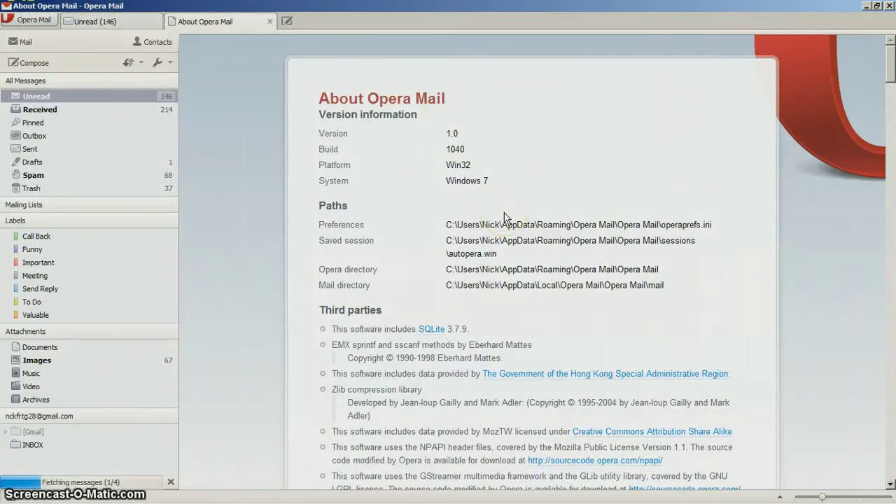
pyautogui.scroll(-10, 536, 178)
pyautogui.scroll(10, 536, 186)
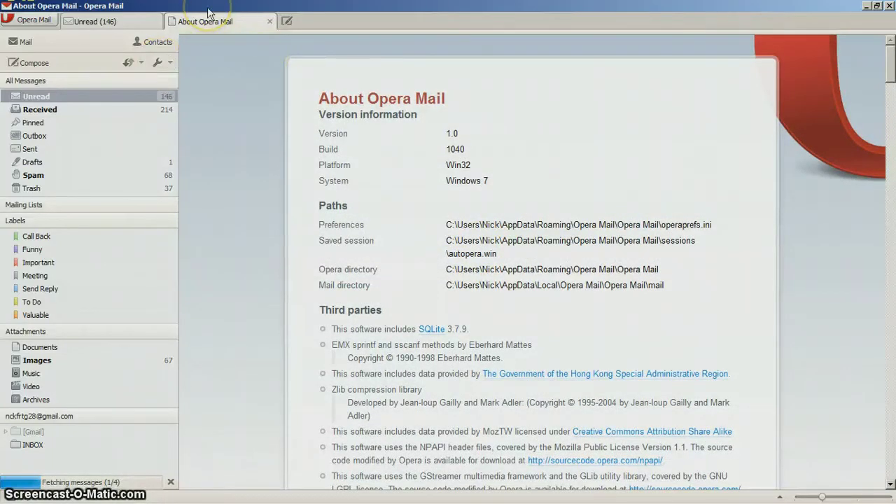
pyautogui.click(270, 21)
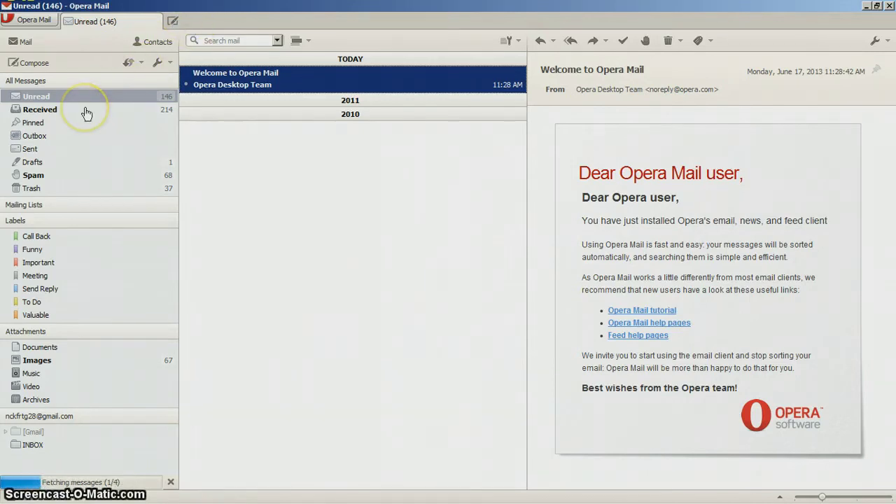
pyautogui.click(51, 21)
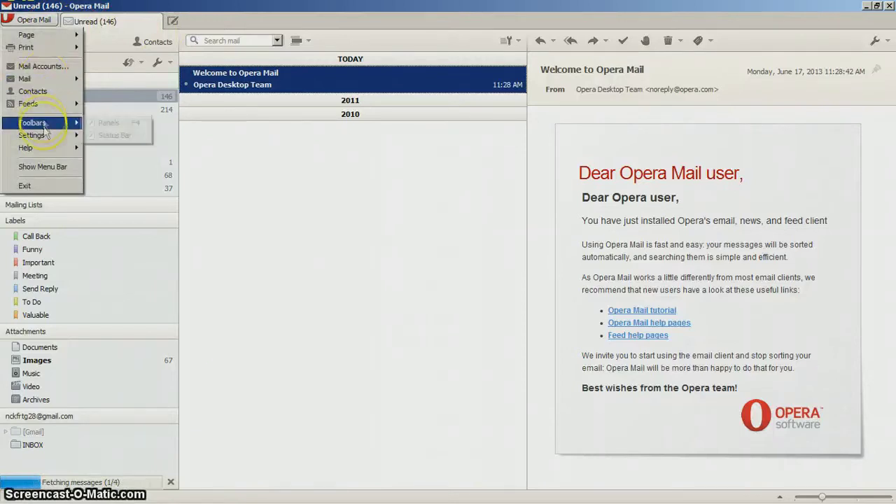
pyautogui.moveTo(45, 134)
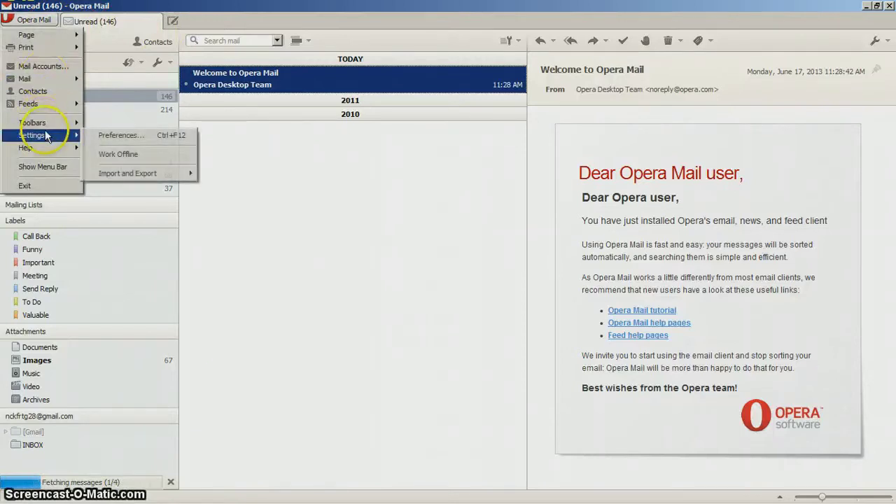
pyautogui.click(136, 138)
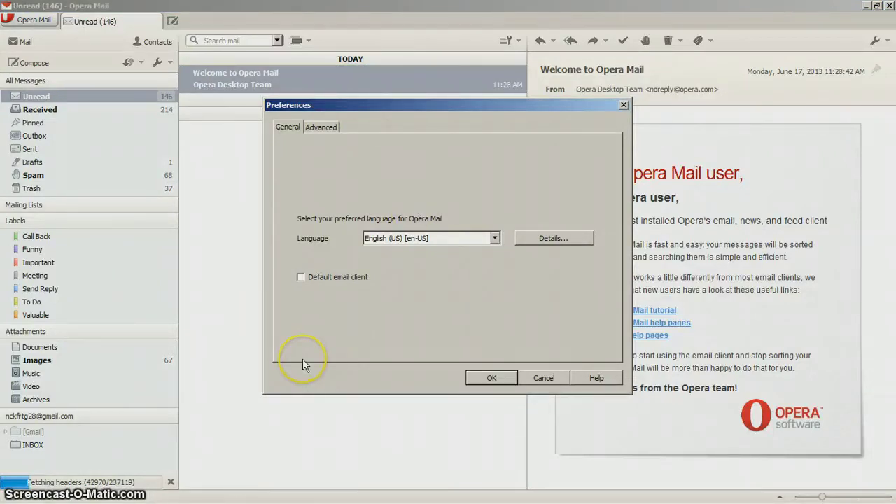
pyautogui.click(321, 127)
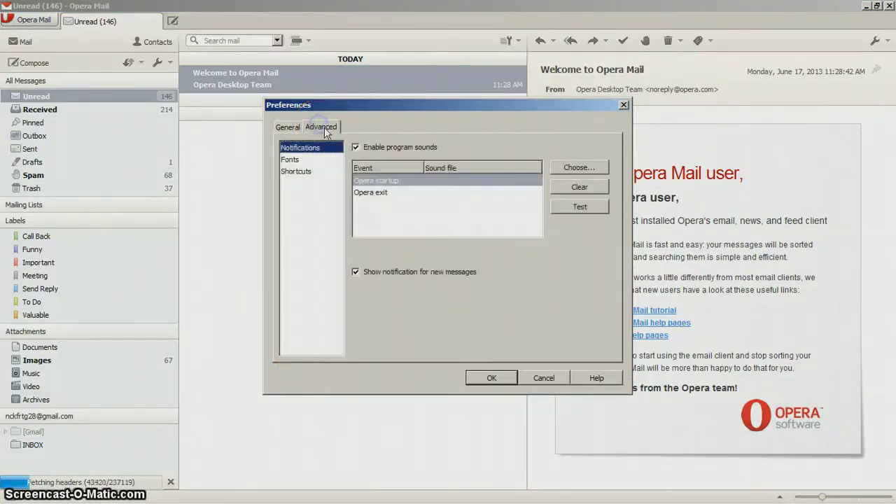
pyautogui.click(293, 161)
pyautogui.click(305, 173)
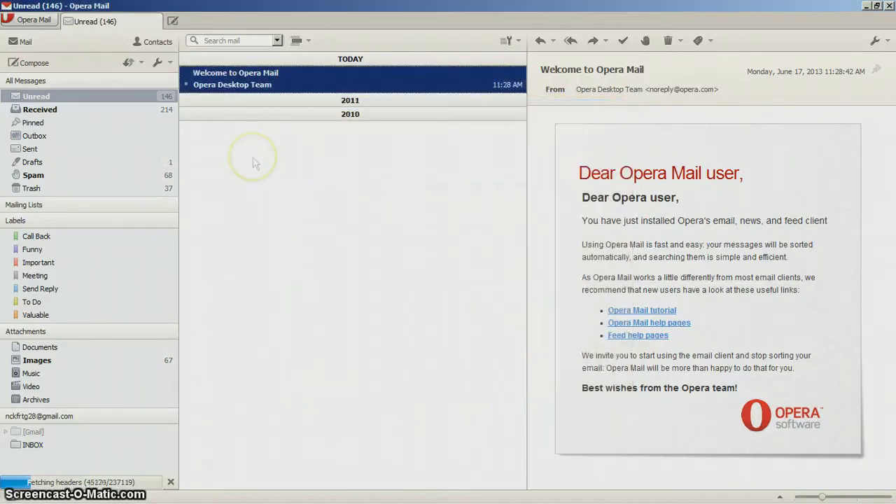
# - Open Print > Print Preview for the Welcome message and scroll around the preview
pyautogui.click(11, 18)
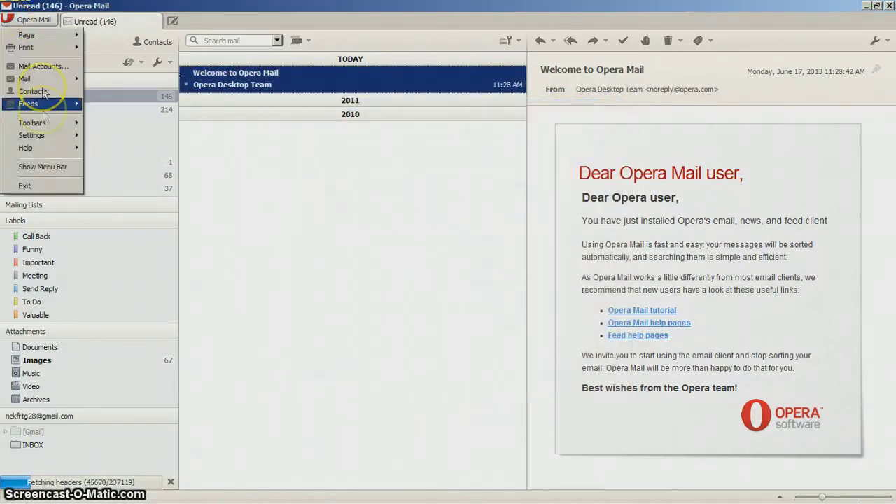
pyautogui.moveTo(45, 124)
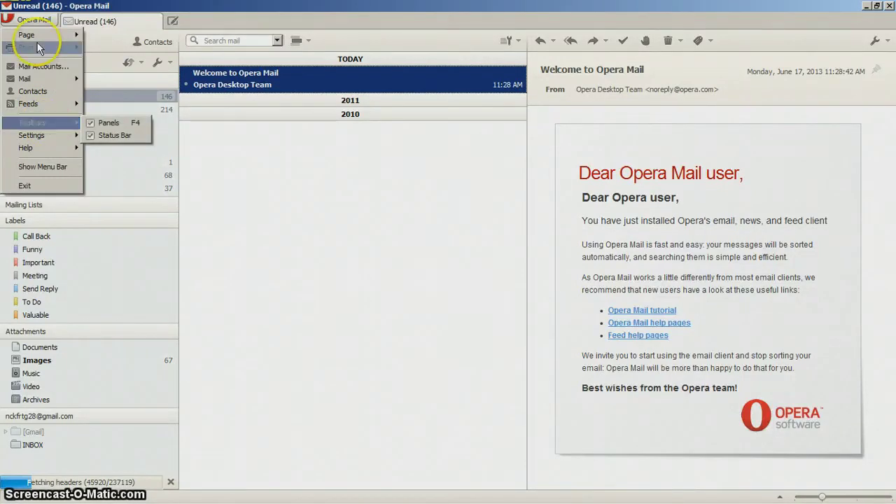
pyautogui.click(20, 148)
pyautogui.moveTo(35, 47)
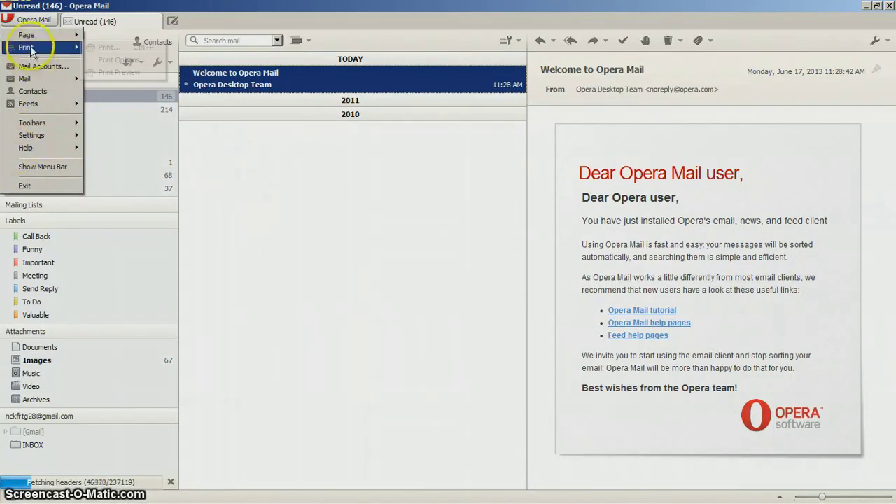
pyautogui.click(119, 73)
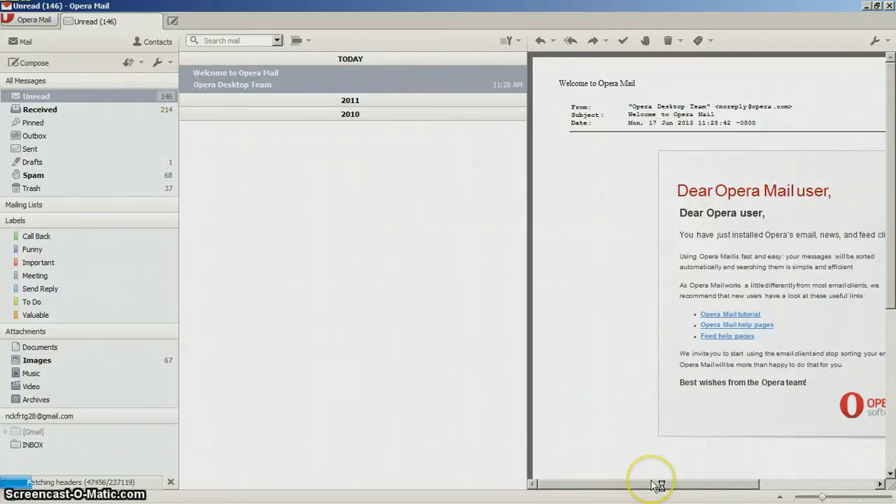
pyautogui.moveTo(648, 483); pyautogui.dragTo(694, 483)
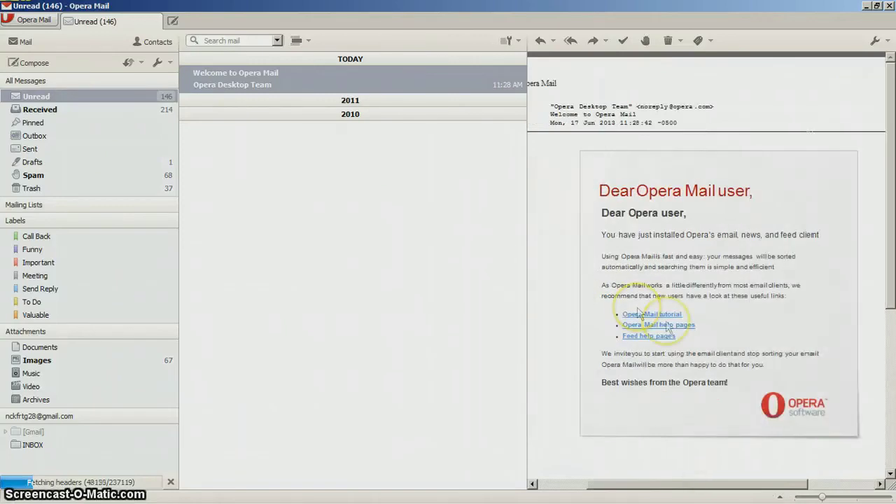
pyautogui.moveTo(890, 231); pyautogui.dragTo(875, 216)
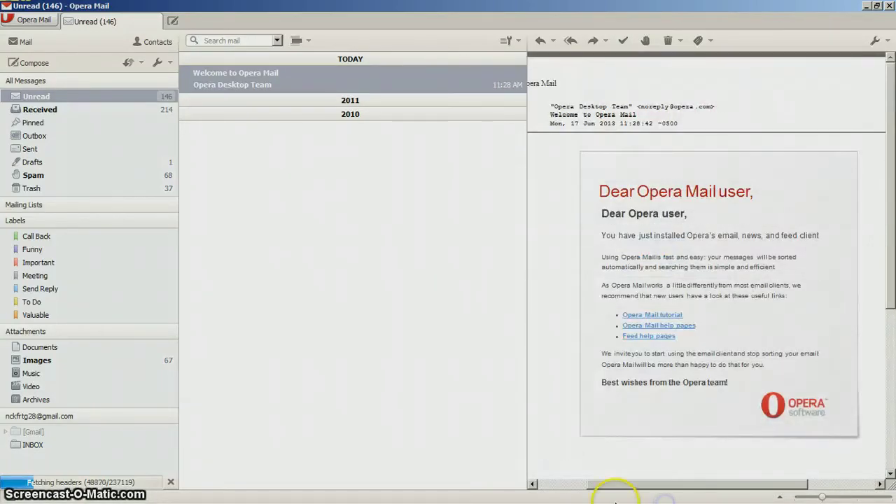
pyautogui.click(563, 484)
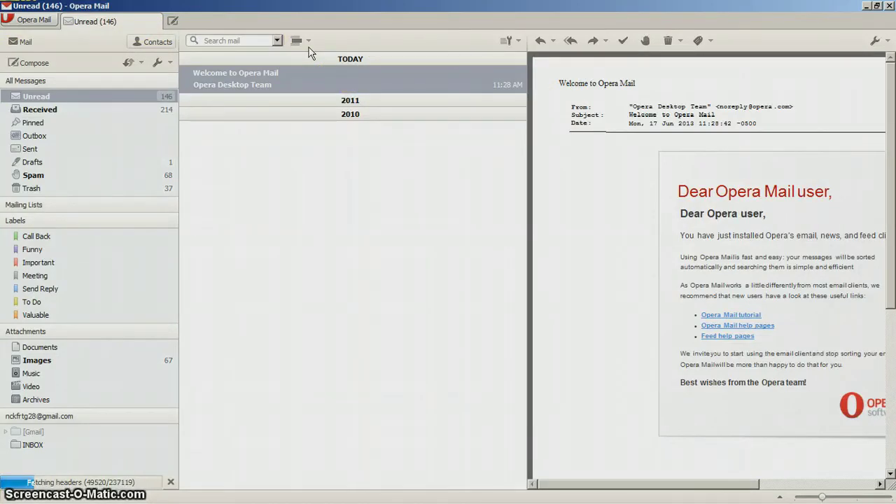
pyautogui.click(248, 214)
# - Exit Print Preview, dismiss the main menu, and switch the sidebar to the Contacts list
pyautogui.press('alt')
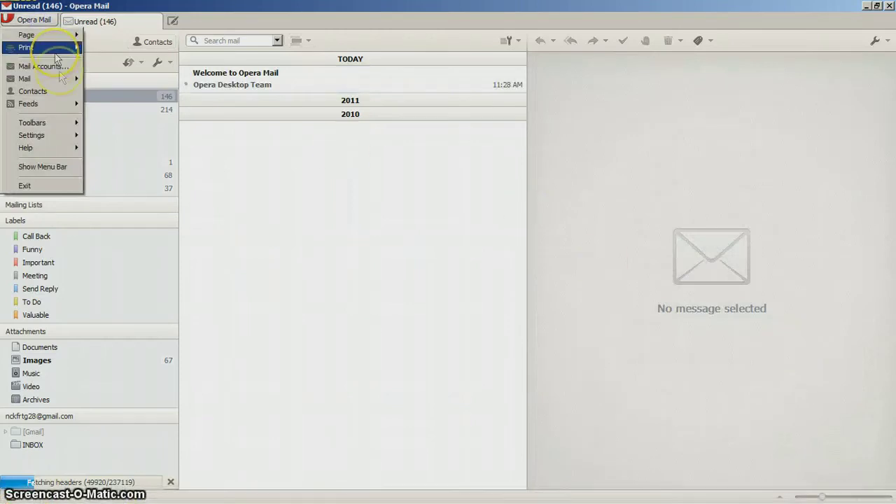
pyautogui.click(60, 67)
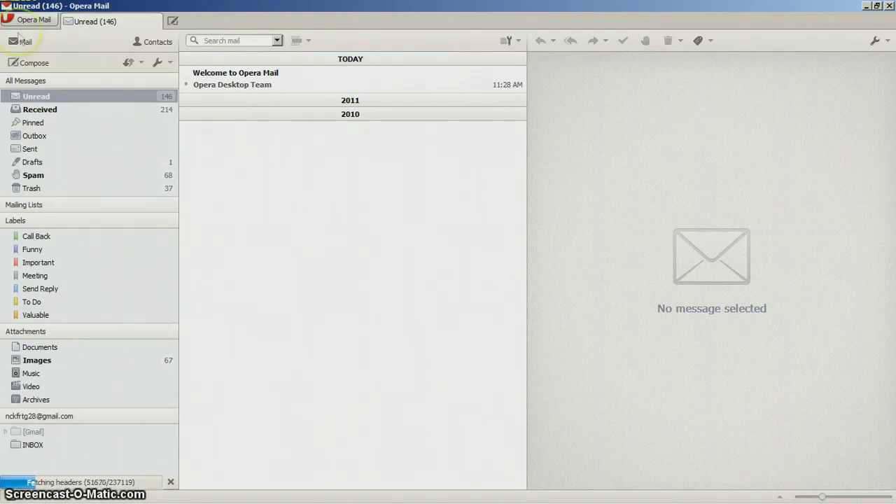
pyautogui.moveTo(245, 494)
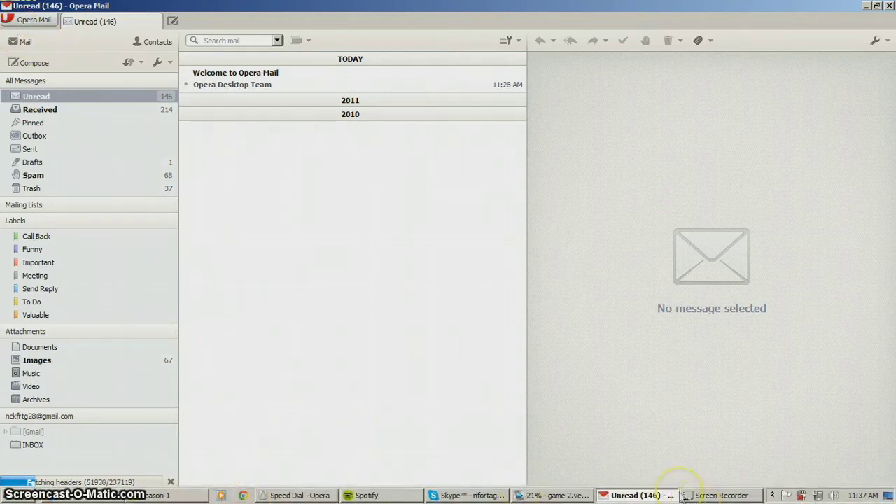
pyautogui.click(33, 21)
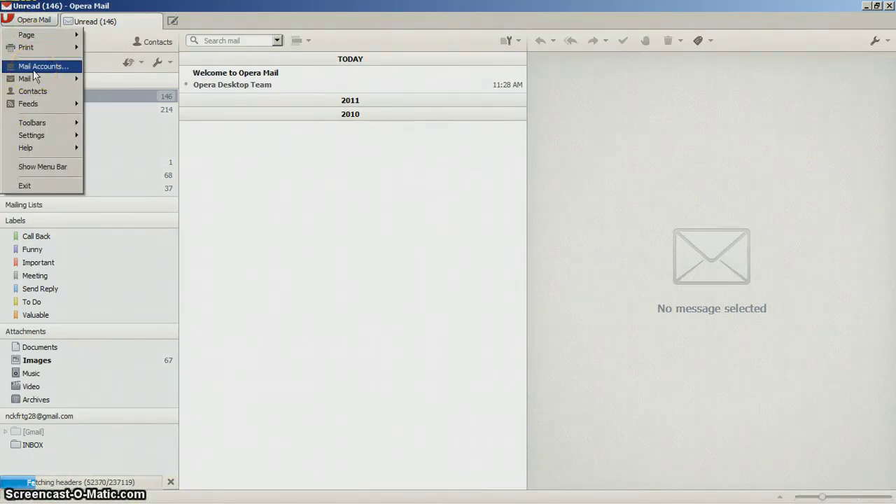
pyautogui.click(33, 67)
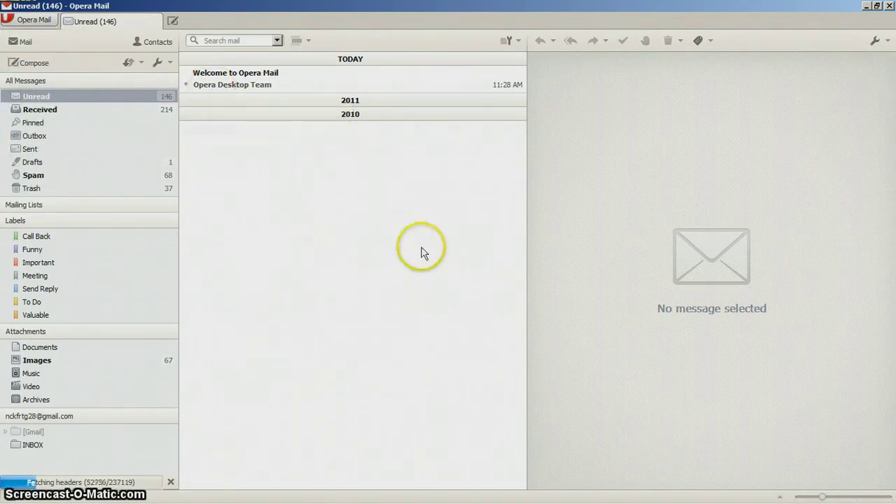
pyautogui.moveTo(721, 499)
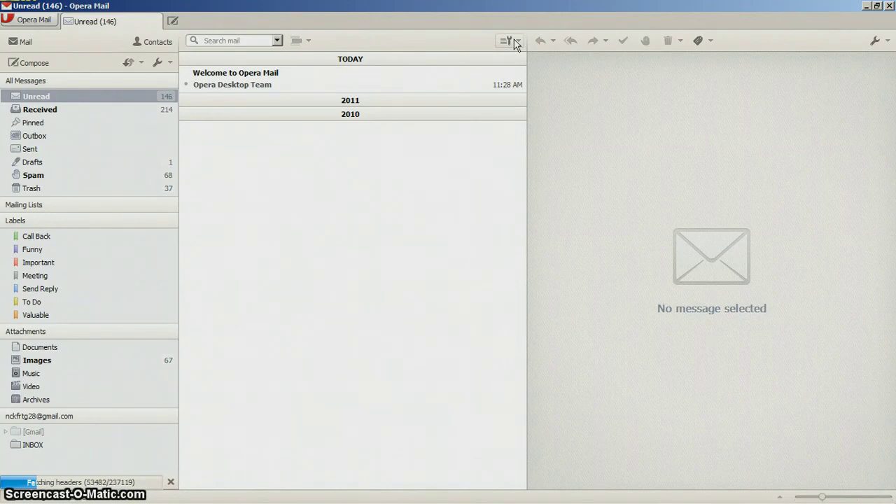
pyautogui.click(152, 43)
# - Switch from the contacts list to the mail folders and back to contacts
pyautogui.scroll(-5, 163, 366)
pyautogui.scroll(10, 163, 366)
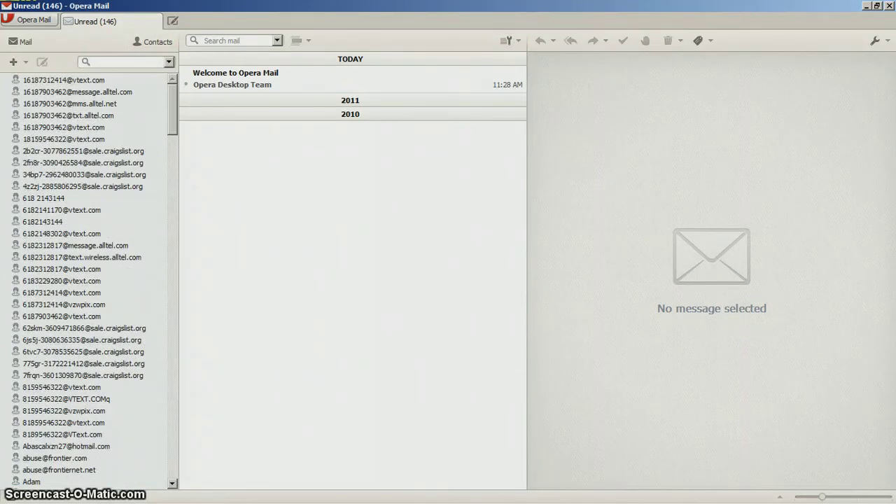
pyautogui.click(14, 45)
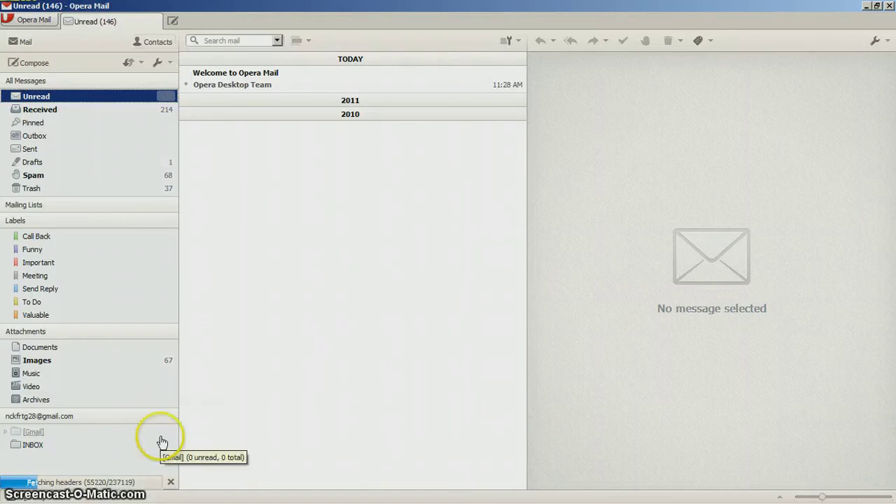
pyautogui.click(153, 42)
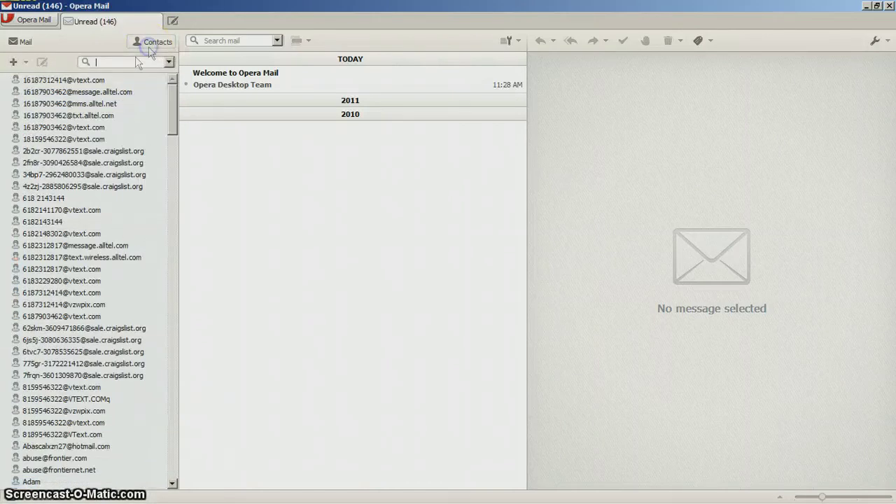
# - Start a new contact and look through its General, Home, Notes and Images tabs
pyautogui.click(20, 63)
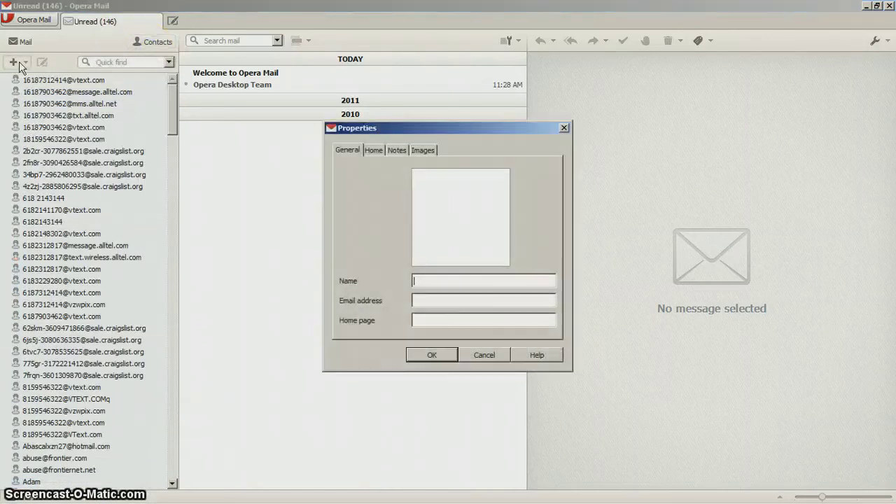
pyautogui.click(437, 278)
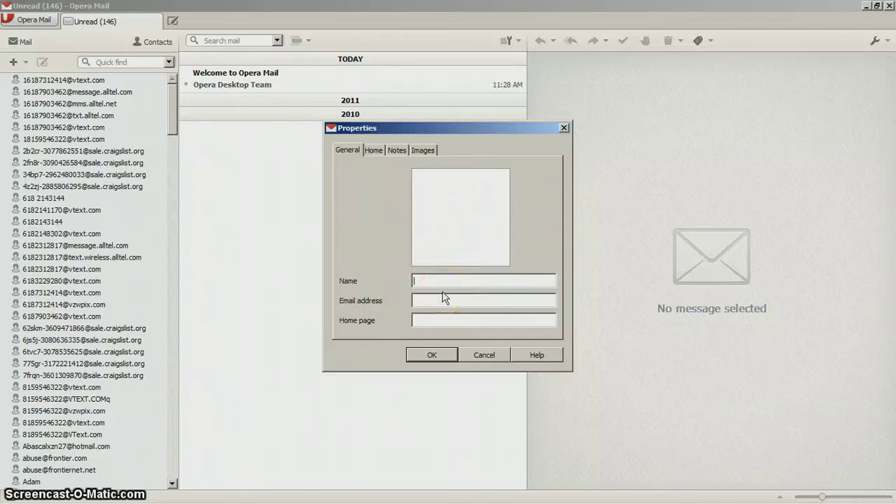
pyautogui.click(373, 150)
pyautogui.click(399, 152)
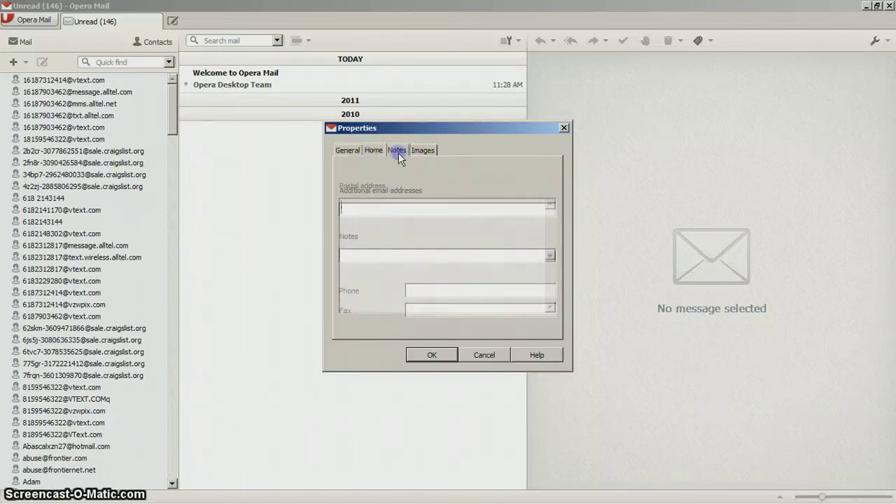
pyautogui.click(423, 151)
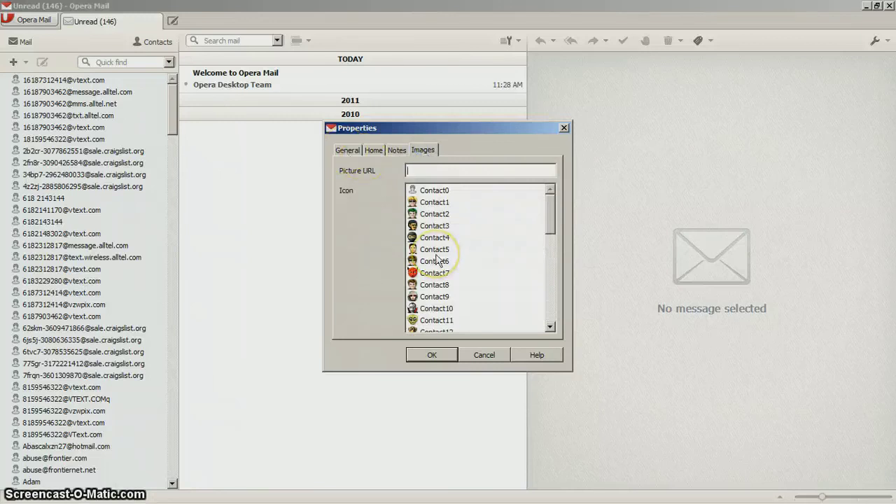
# - Scroll the picture and icon choices, return to General, then discard the new contact
pyautogui.scroll(-7, 537, 272)
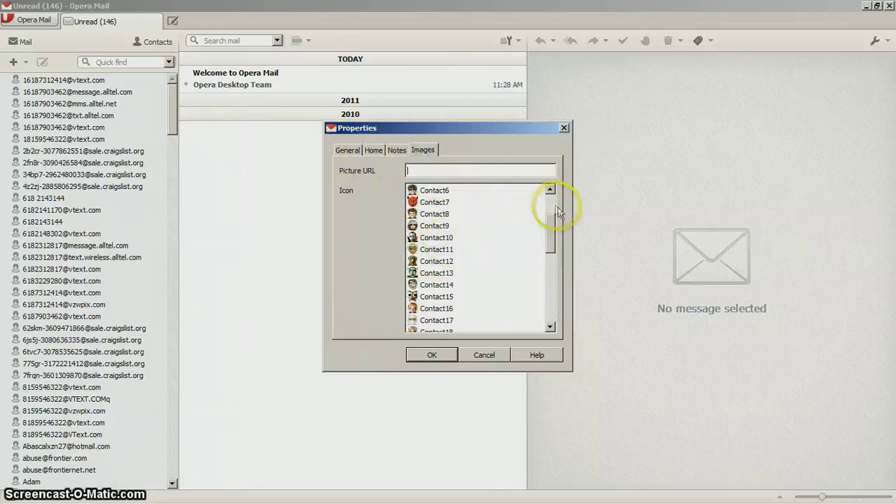
pyautogui.scroll(-3, 537, 272)
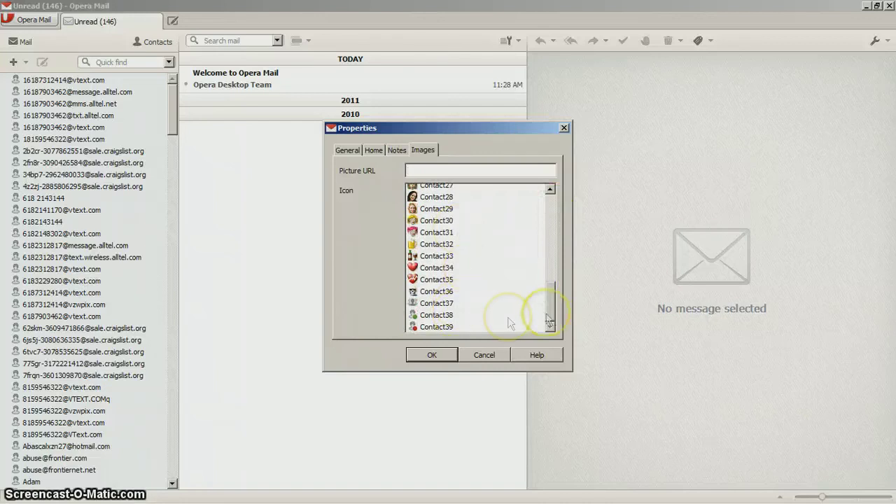
pyautogui.moveTo(550, 304); pyautogui.dragTo(542, 194)
pyautogui.click(347, 150)
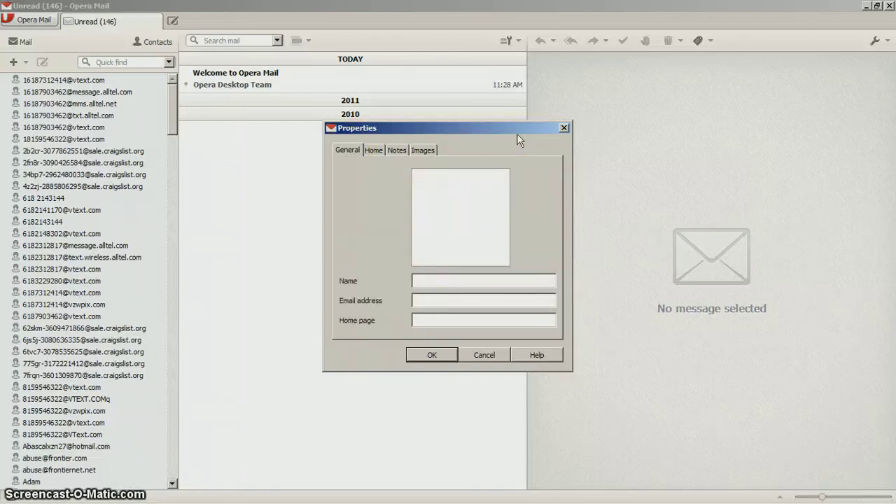
pyautogui.click(563, 130)
# - Return to the mail folder panel, showing the Unread folder's 146 messages
pyautogui.click(23, 41)
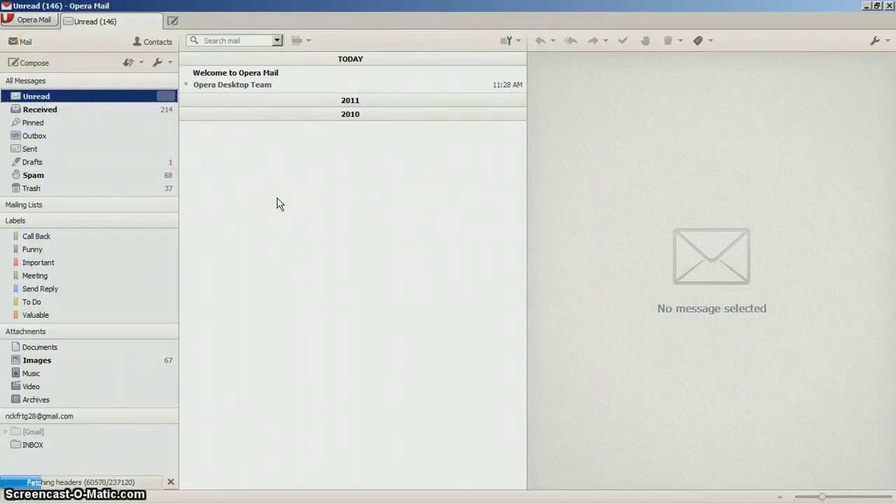
pyautogui.moveTo(624, 497)
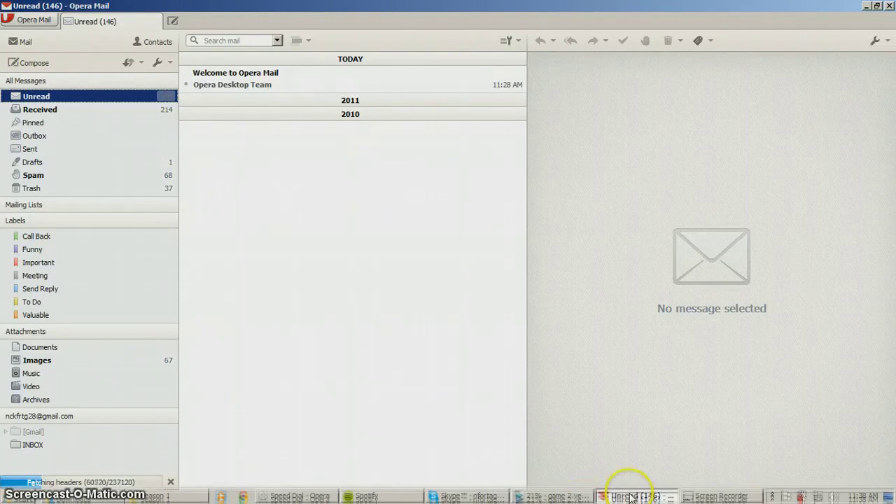
pyautogui.click(730, 496)
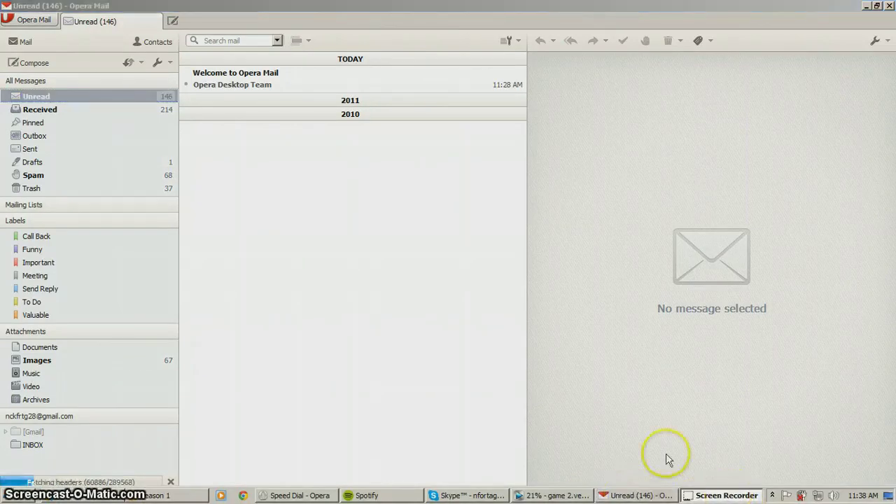